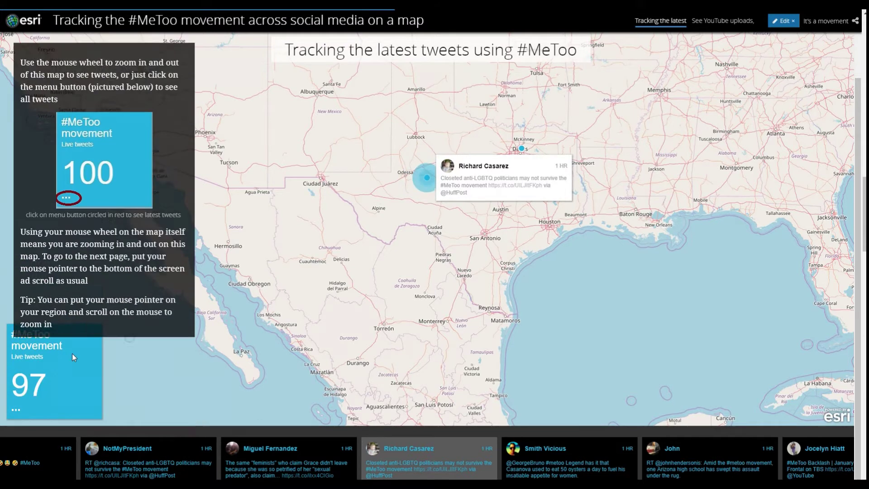
Bring North America into view on the #MeToo public information map and open the Northern America region's details
scroll(71, 353, down, 5)
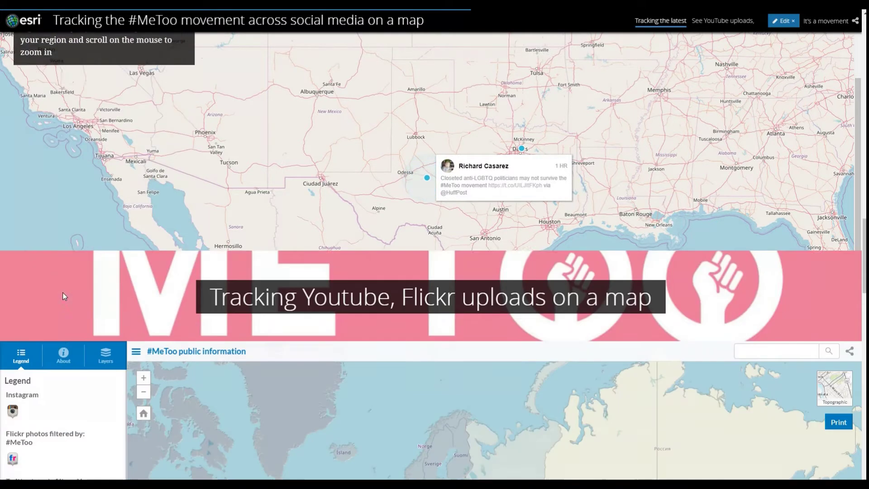
scroll(64, 293, down, 6)
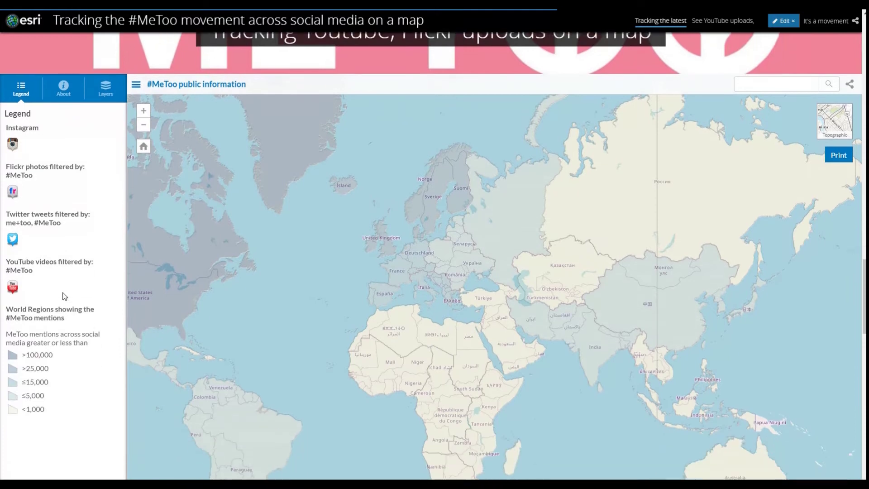
scroll(65, 296, down, 3)
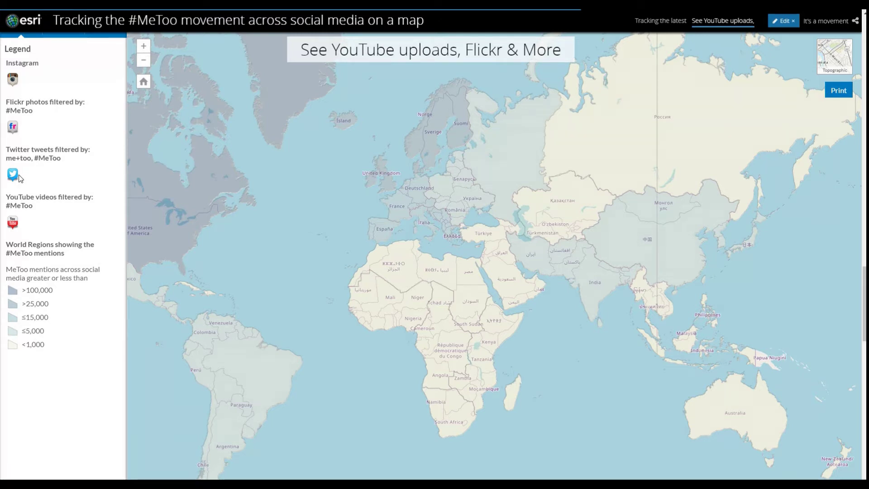
drag(209, 220, 329, 223)
drag(260, 217, 365, 214)
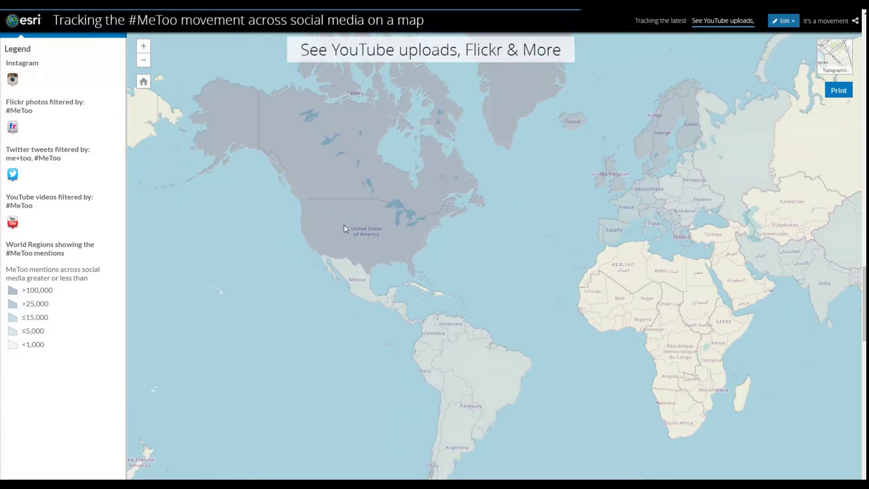
scroll(328, 221, up, 1)
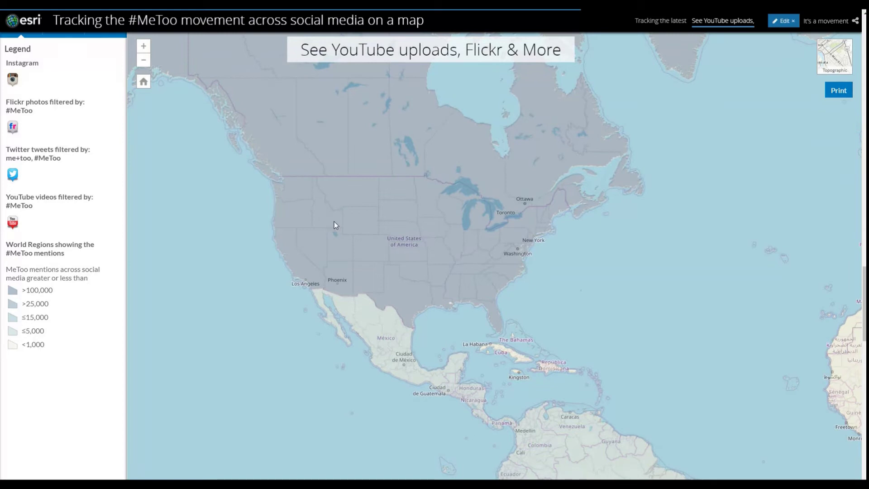
click(333, 222)
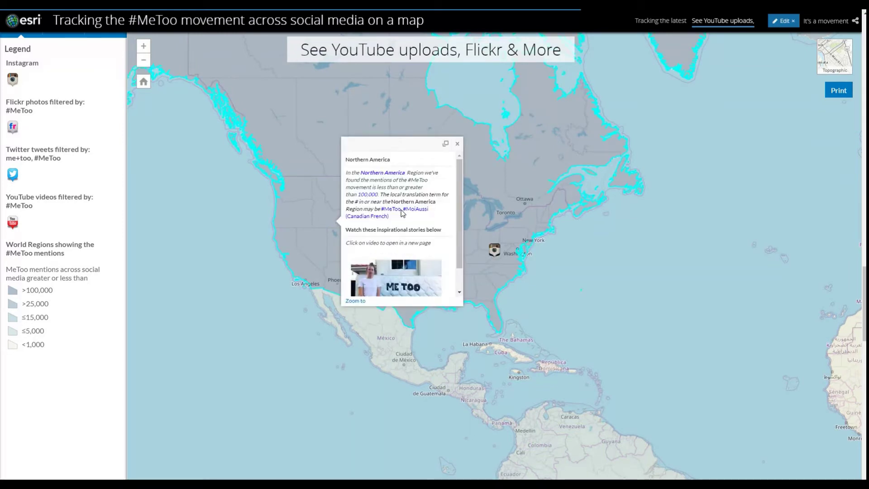
Open the story video linked in the Northern America details, pause it, and close the region details on the map
scroll(403, 213, down, 2)
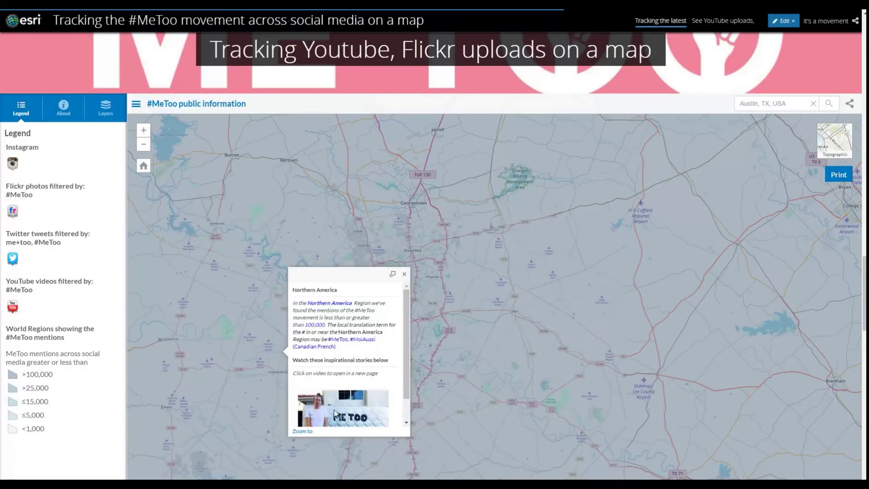
click(333, 409)
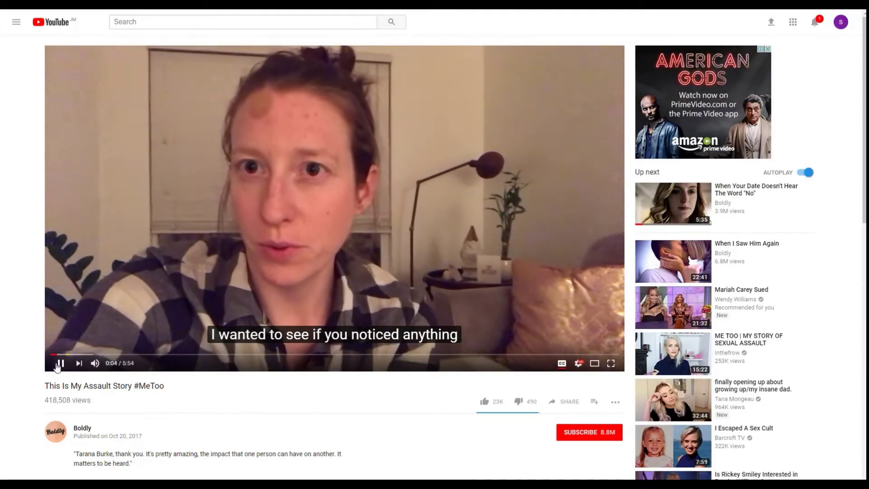
click(56, 368)
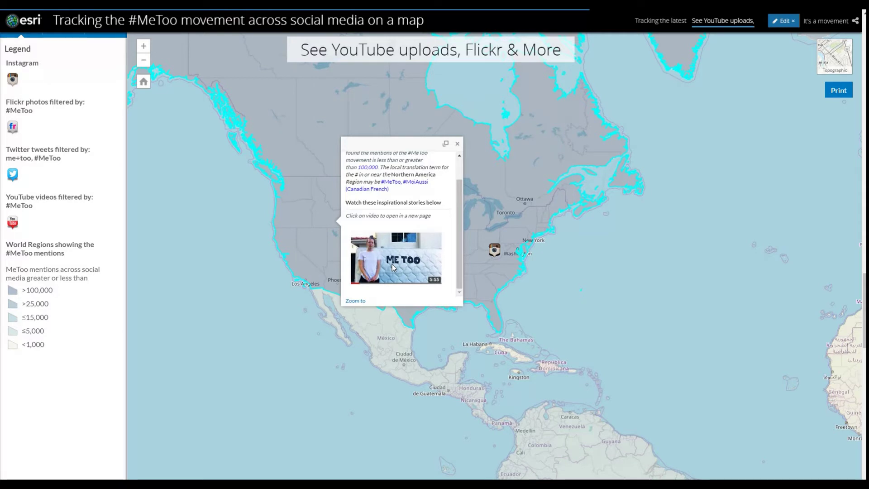
click(456, 144)
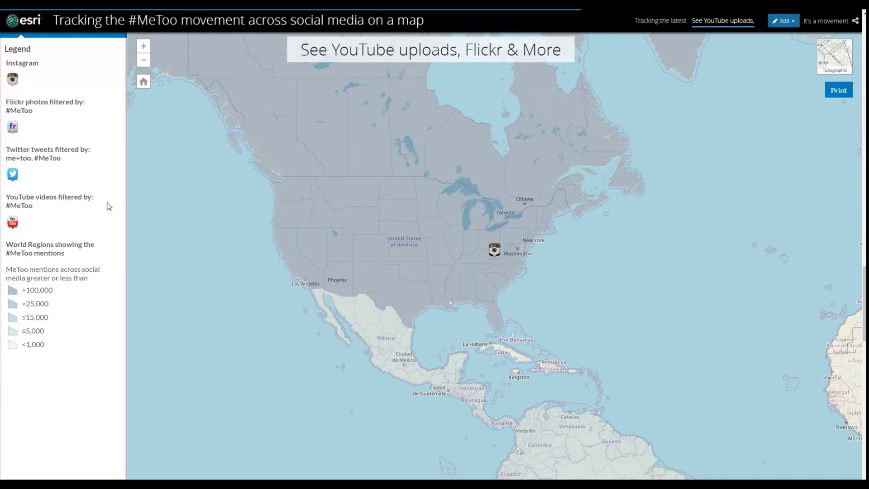
Find Austin, TX, USA on the public information map and close the search result pop-up
scroll(107, 202, up, 2)
click(757, 84)
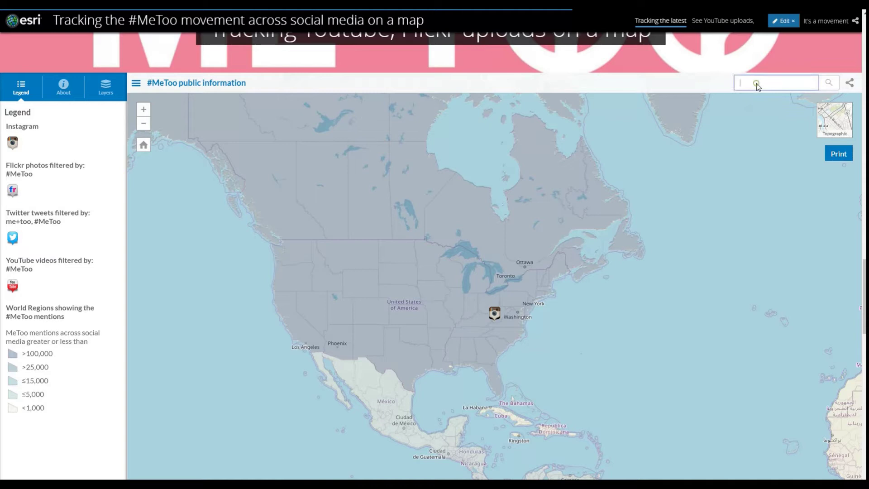
text(austim)
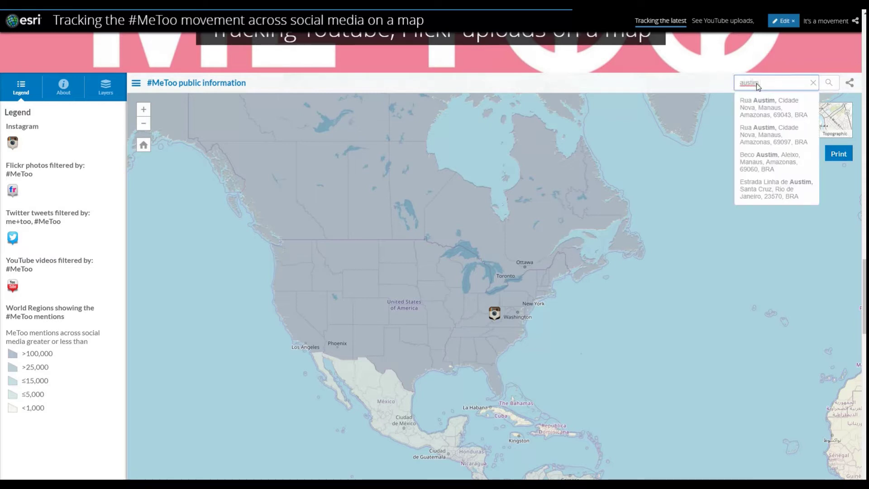
key(BackSpace)
text(n,)
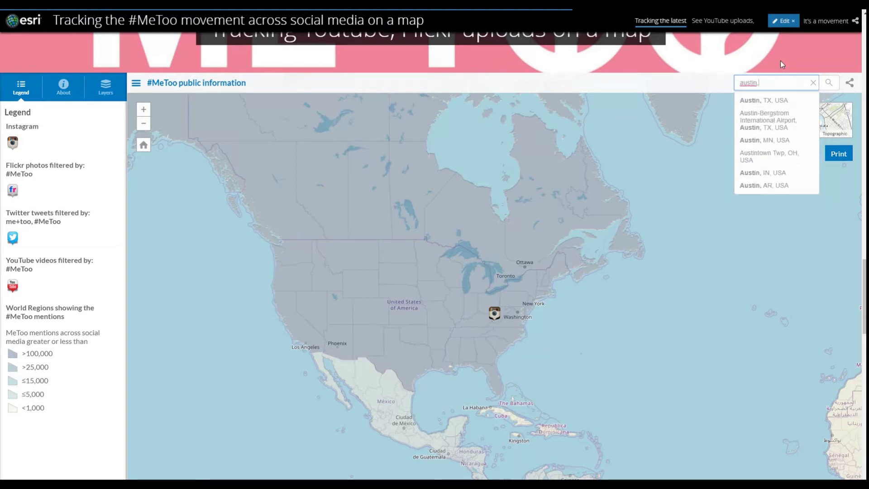
click(784, 99)
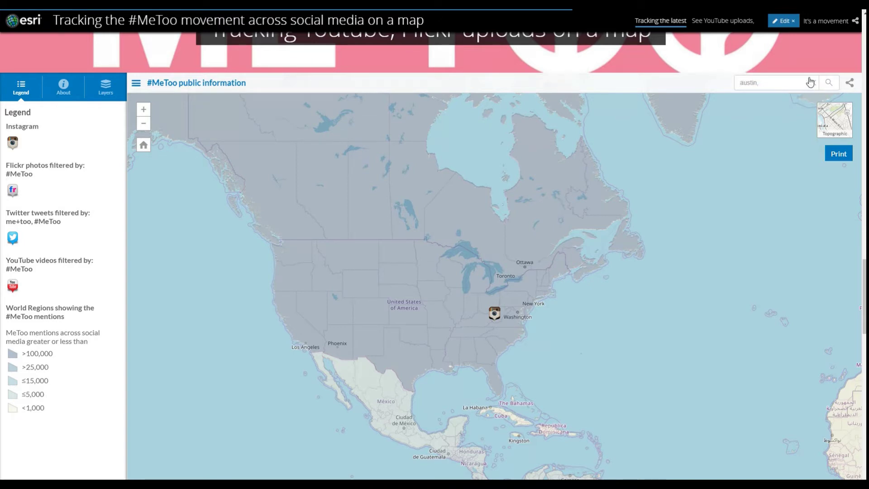
click(785, 81)
text(t)
click(774, 100)
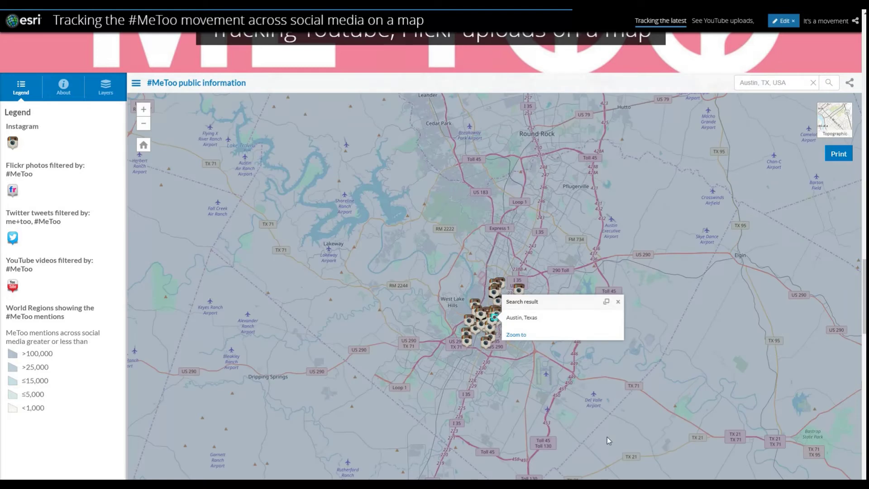
click(617, 302)
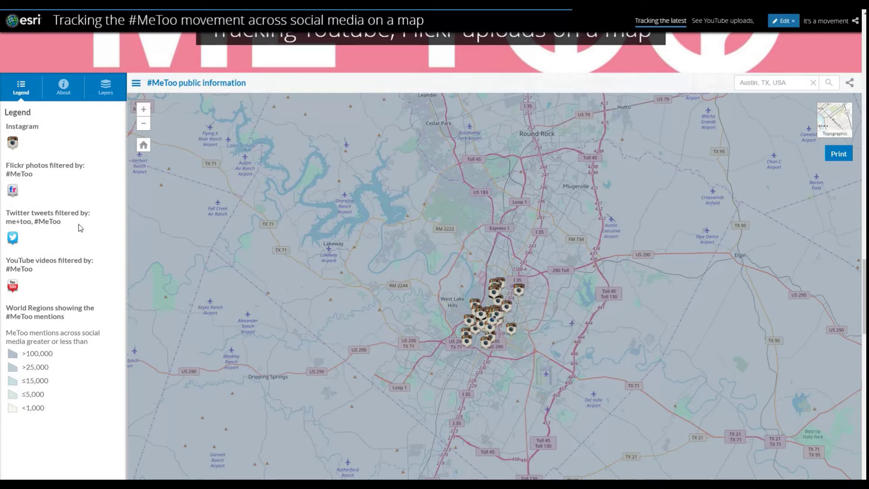
Hide the Instagram media layer, read the tweet pinned at Austin, and toggle the Twitter layer off and on
click(103, 91)
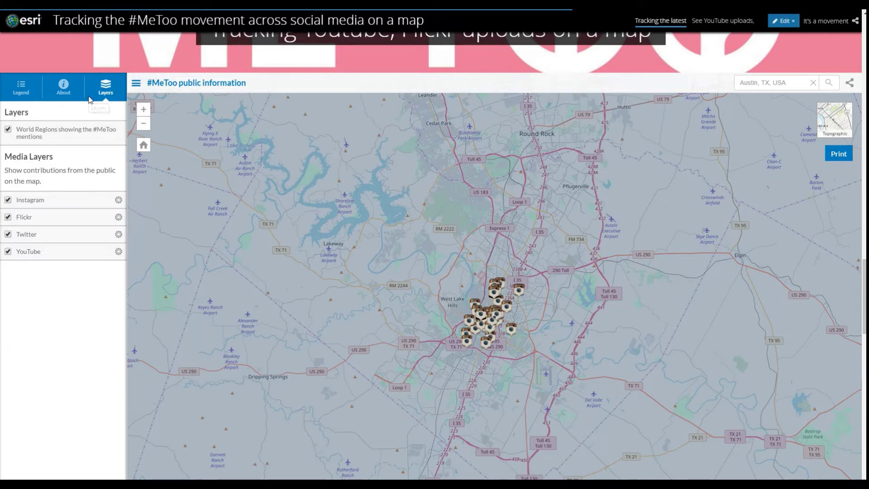
click(7, 200)
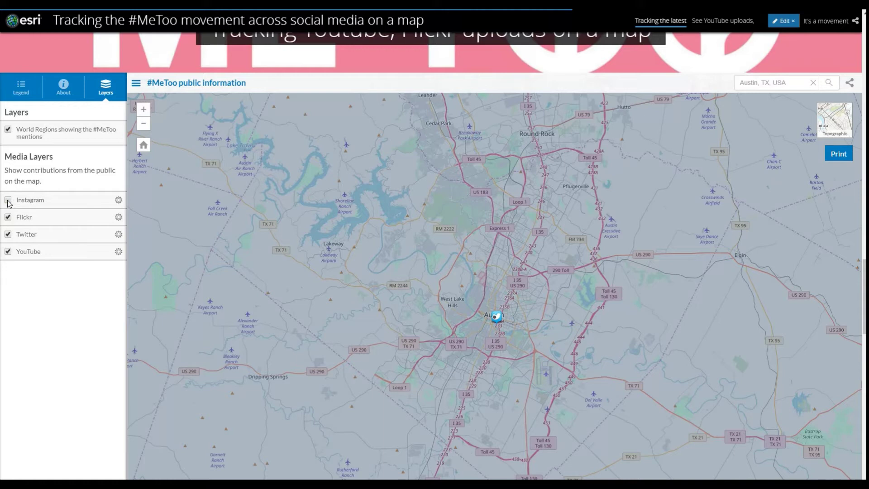
click(497, 317)
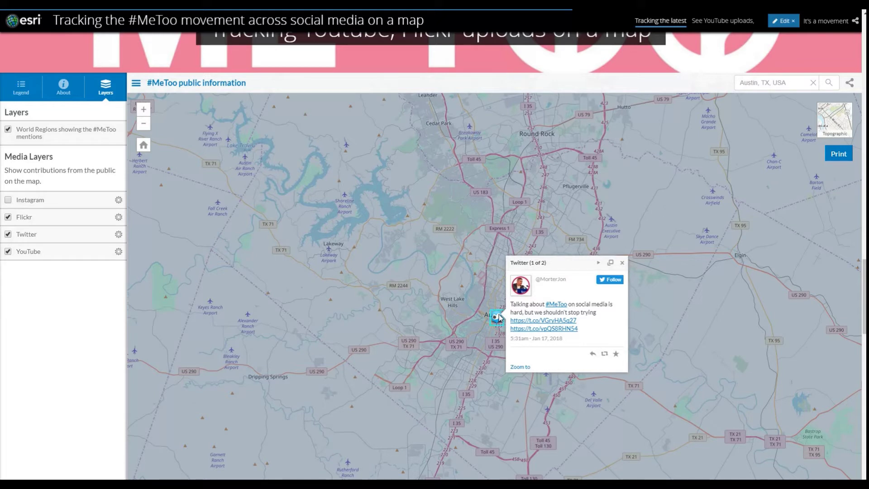
click(8, 234)
click(8, 235)
click(622, 263)
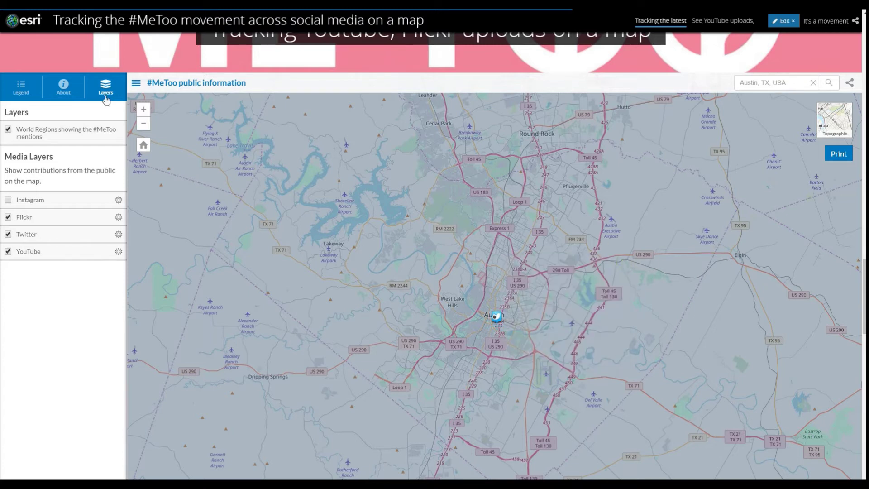
Turn the Instagram layer back on and open the Twitter layer's search terms for editing
click(8, 200)
click(119, 235)
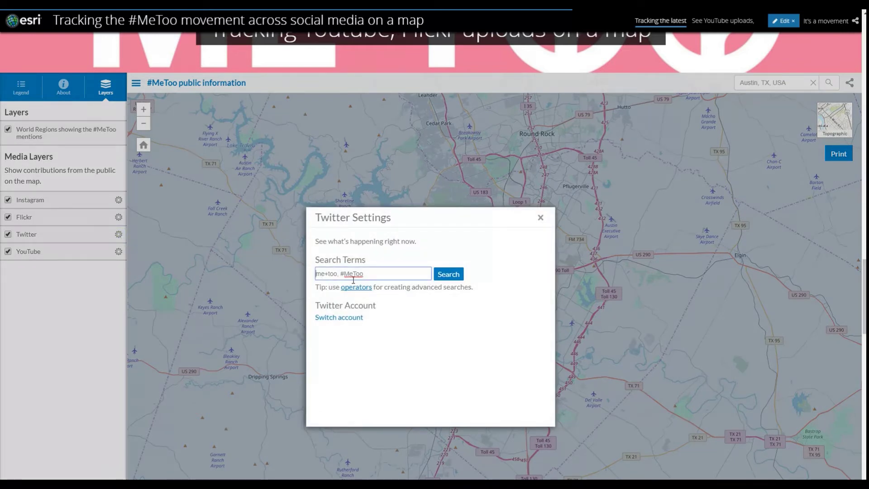
click(369, 274)
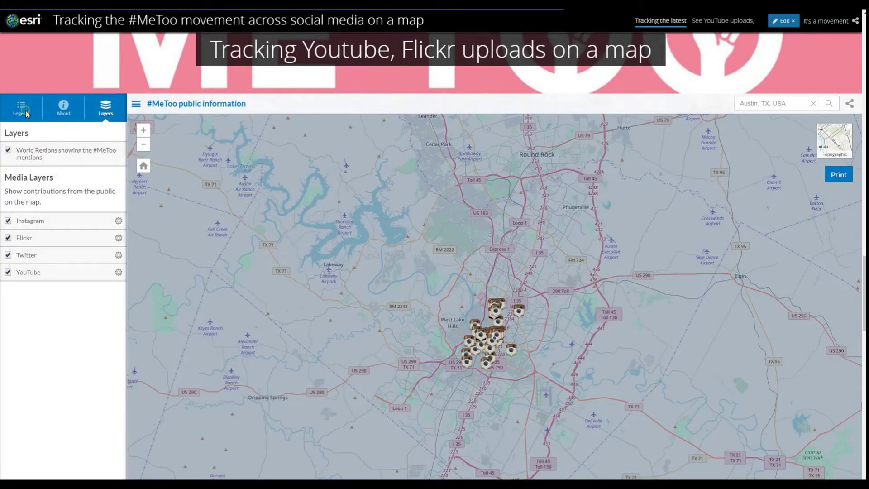
Show the map legend, reopen the Northern America details in the area around Austin, and open the linked story video
click(21, 110)
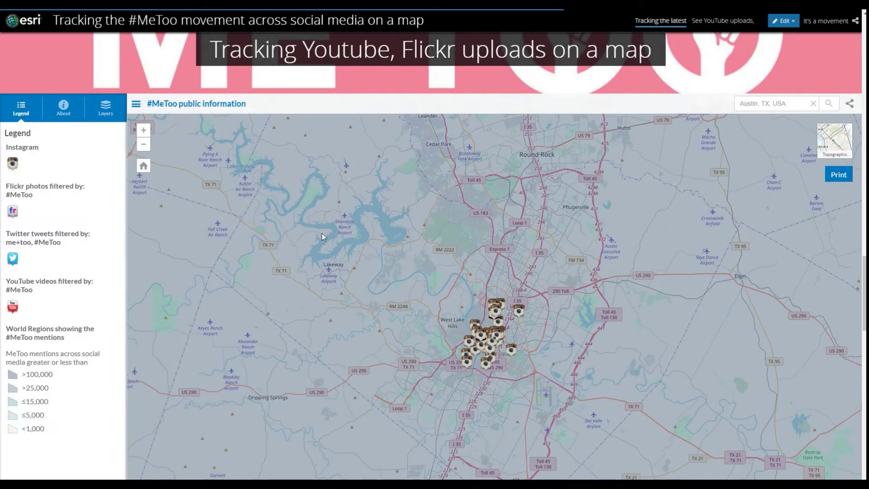
scroll(289, 346, down, 1)
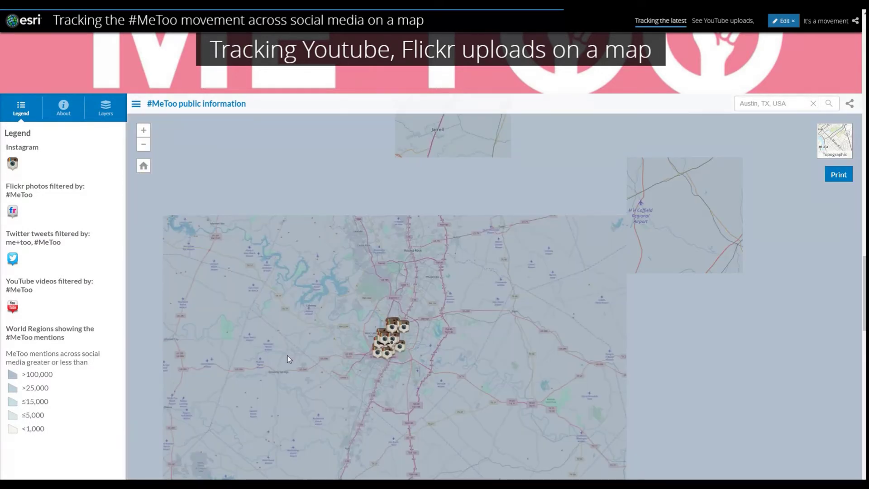
click(281, 352)
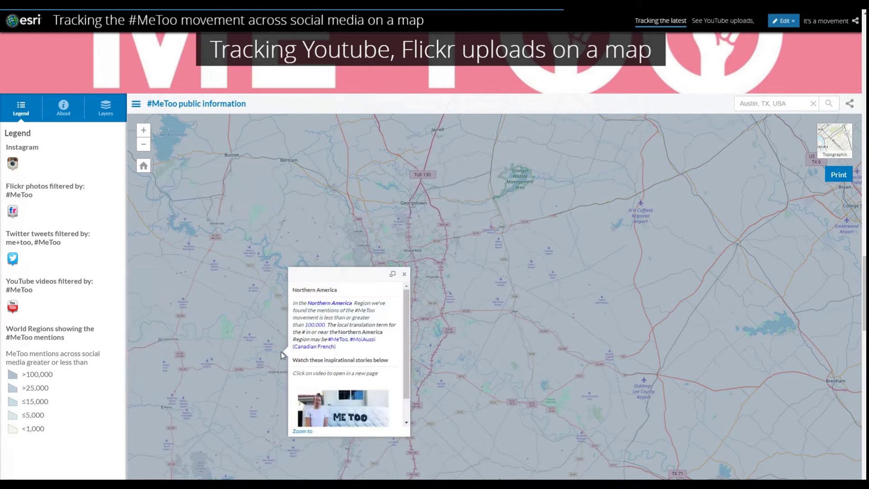
click(334, 410)
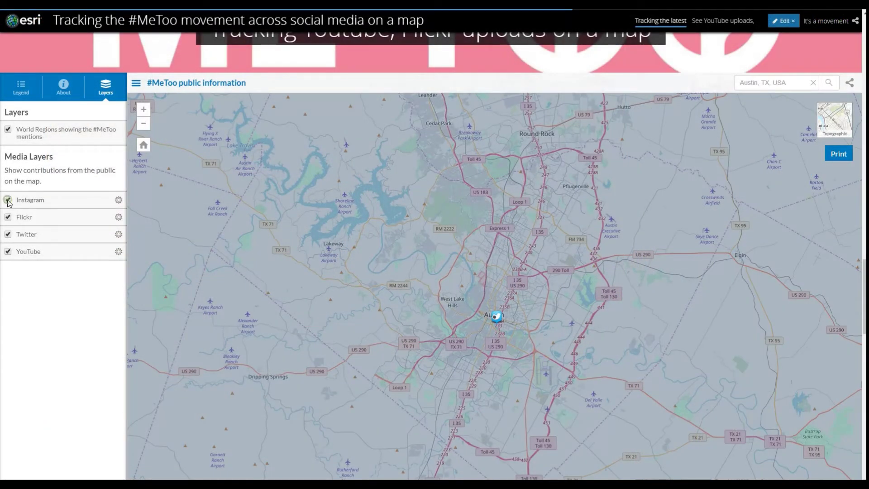
With the Instagram layer shown, enter #friday as an additional Twitter search term and close the settings without running the search
click(7, 199)
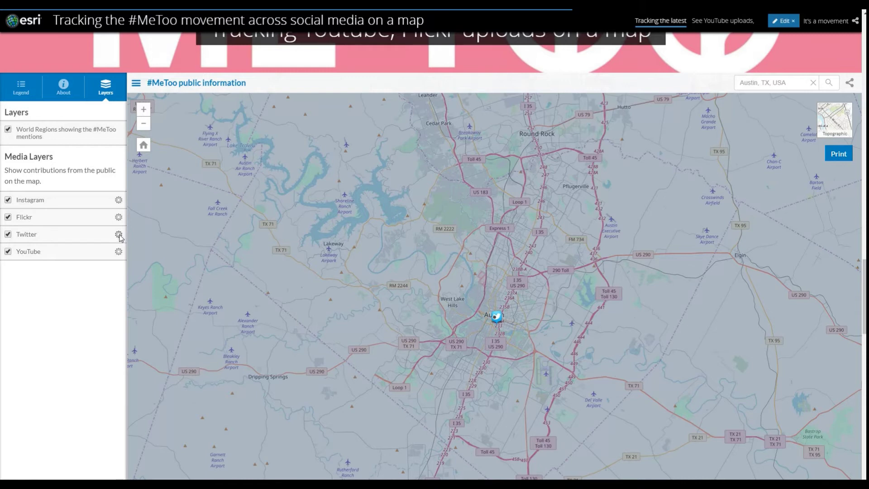
click(119, 235)
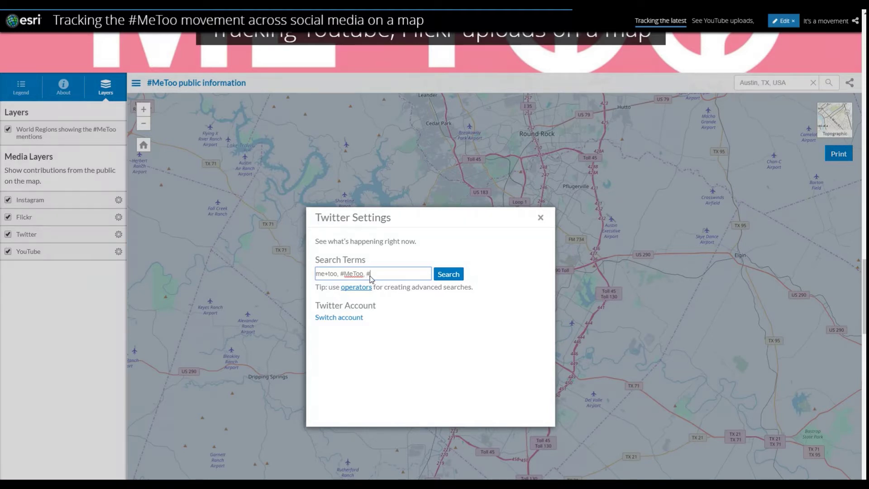
text(#friday)
click(541, 218)
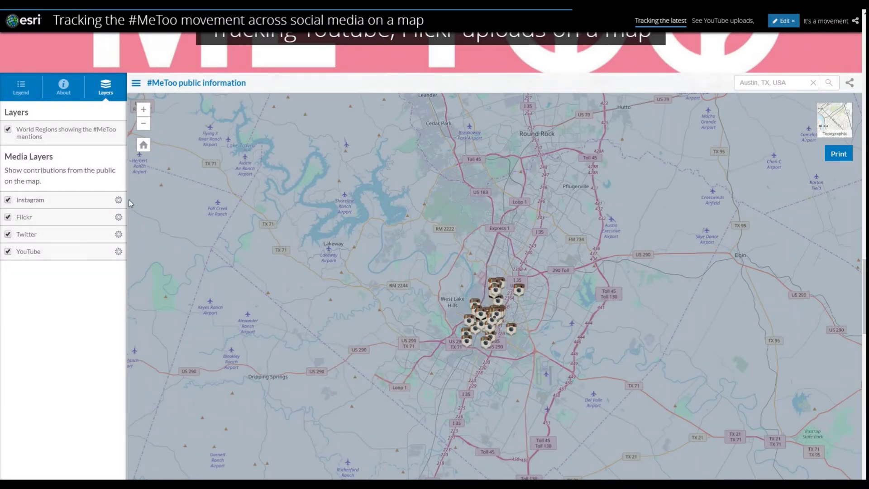
Review the map instructions, the chart of #MeToo use by region, and the source credits at the end of the story
scroll(58, 122, down, 3)
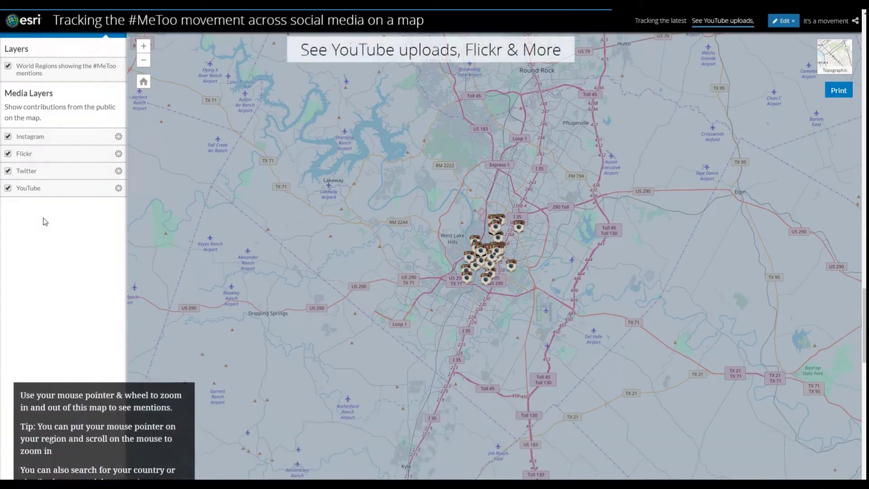
scroll(45, 222, down, 3)
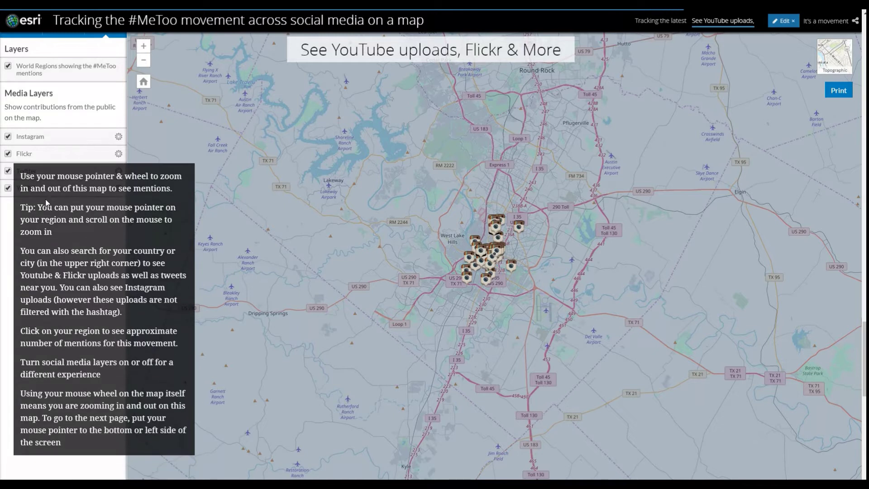
scroll(65, 260, down, 4)
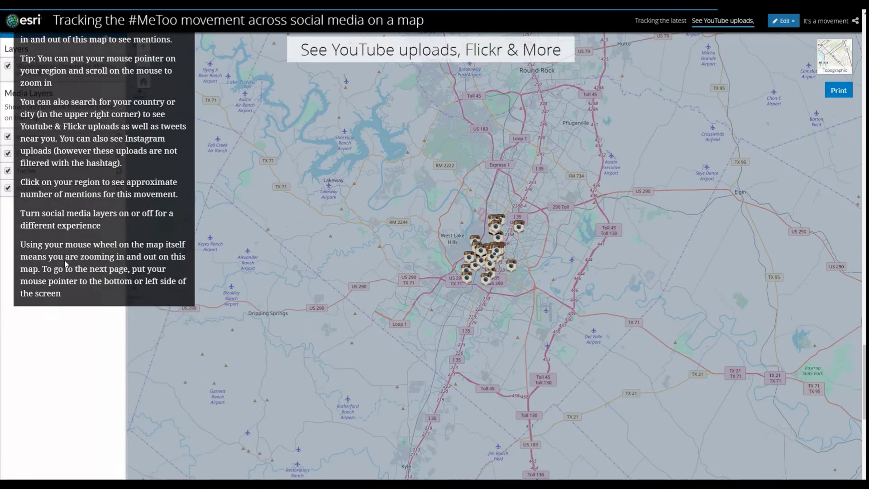
scroll(64, 261, down, 4)
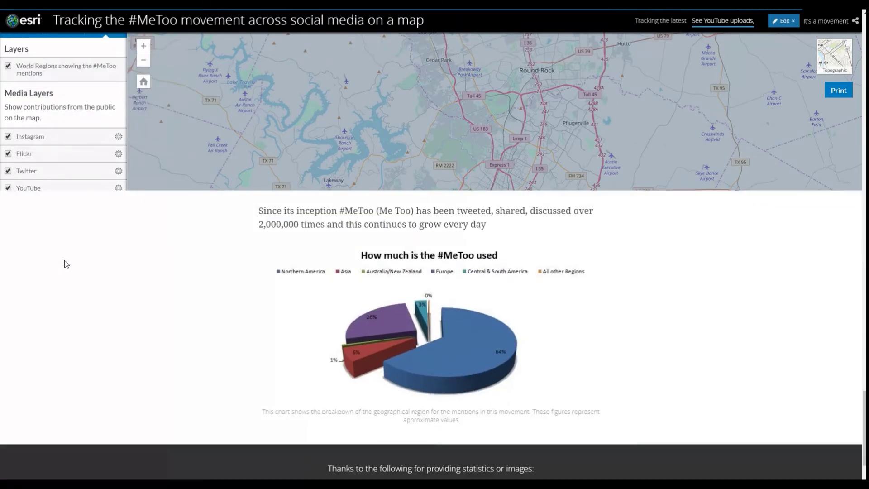
scroll(66, 263, down, 4)
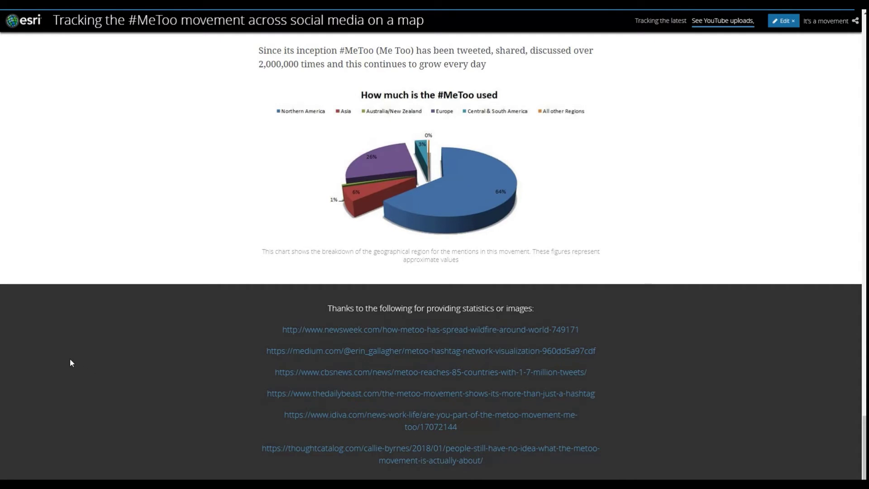
scroll(55, 353, up, 10)
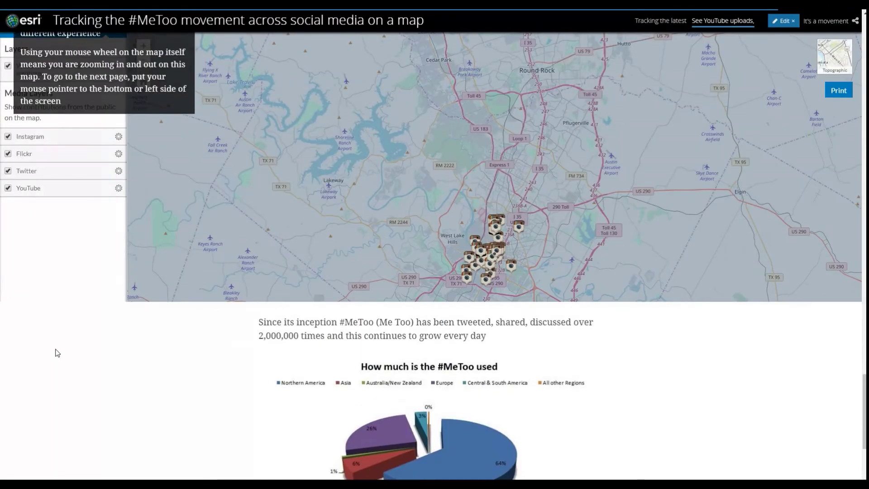
scroll(58, 353, up, 5)
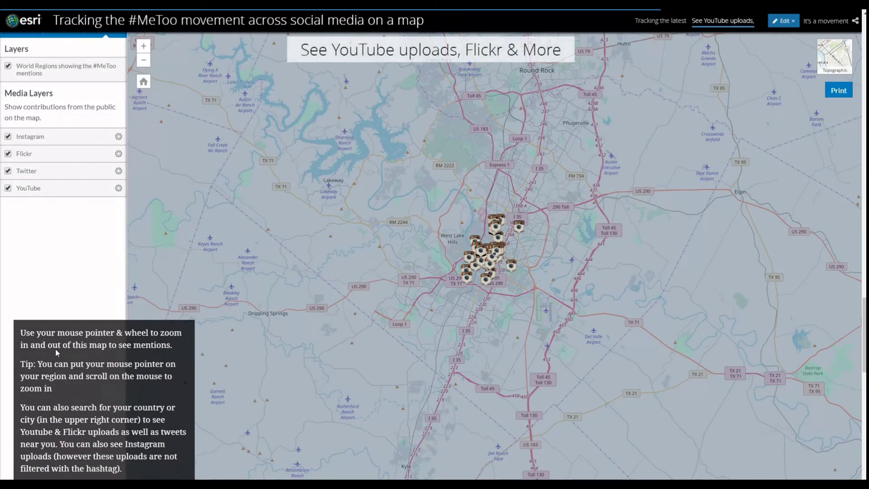
scroll(64, 296, up, 2)
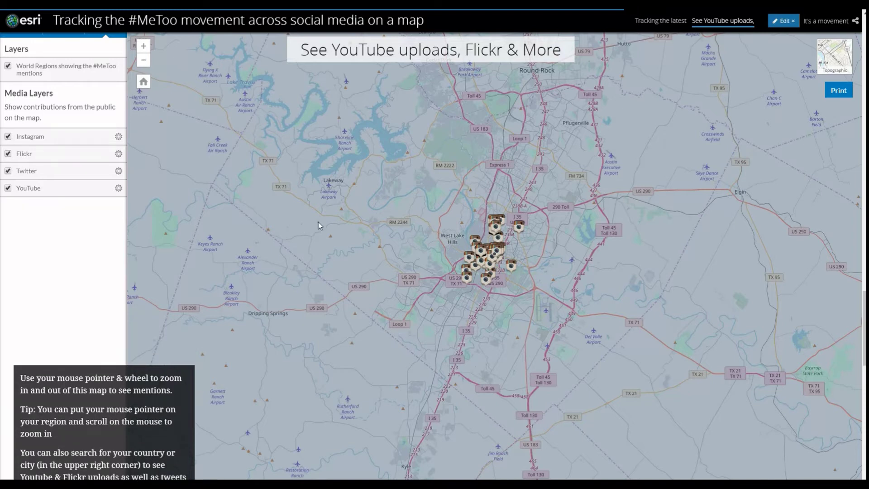
scroll(59, 281, up, 2)
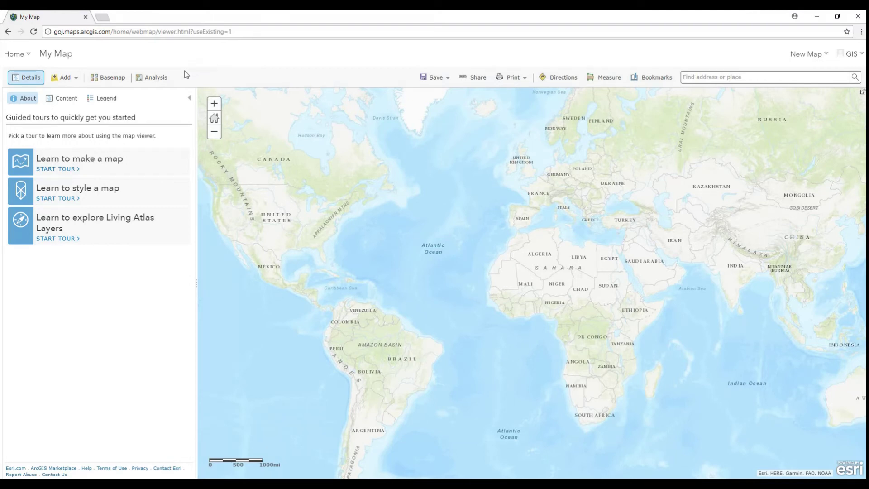
Frame the new map on the United States and save it as Isawebmap with the tag webmap
scroll(286, 248, up, 1)
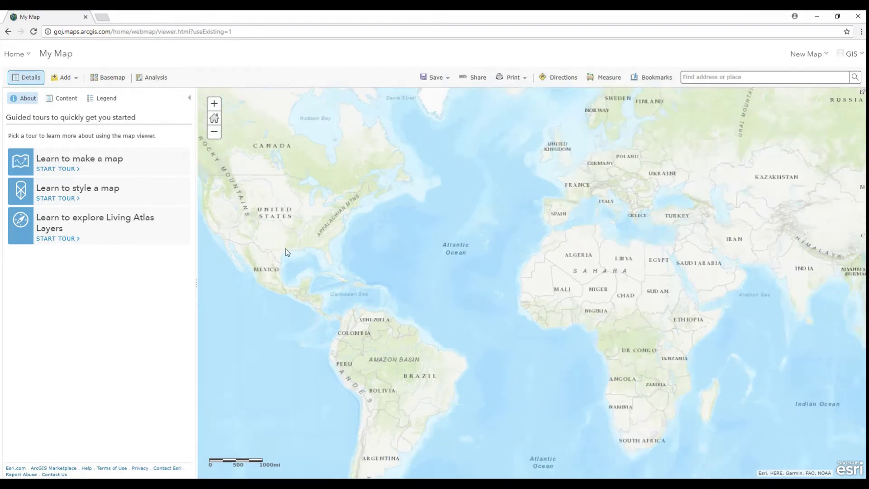
drag(286, 249, 442, 304)
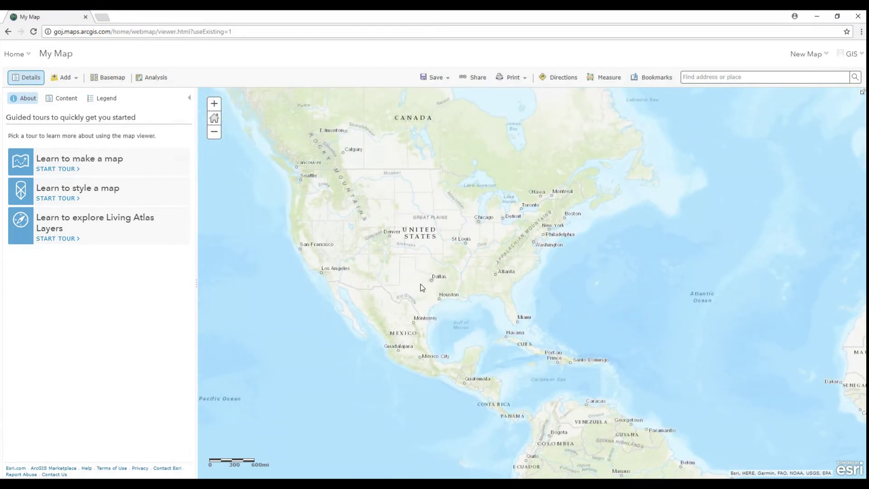
scroll(418, 279, up, 1)
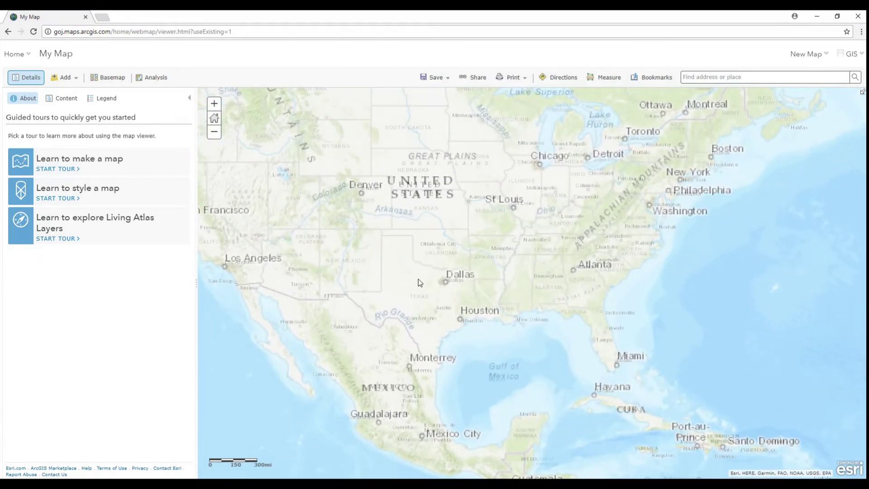
click(434, 81)
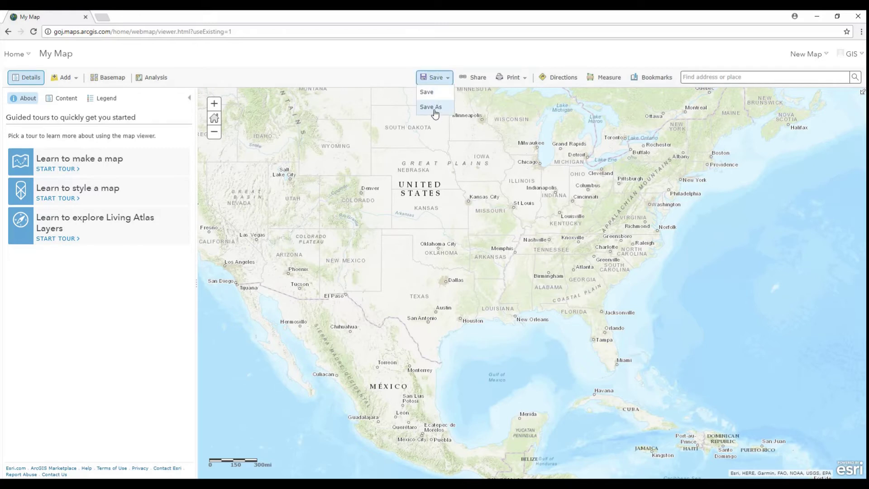
click(433, 109)
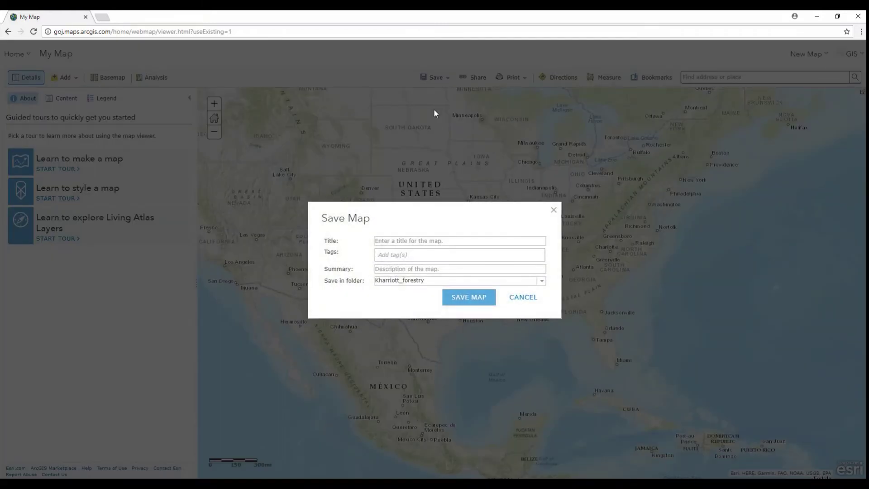
text(Isawebmap)
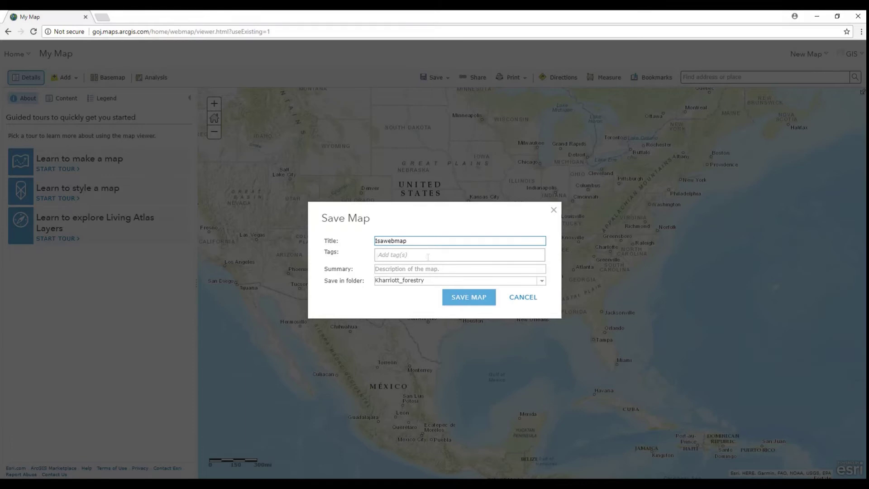
click(427, 256)
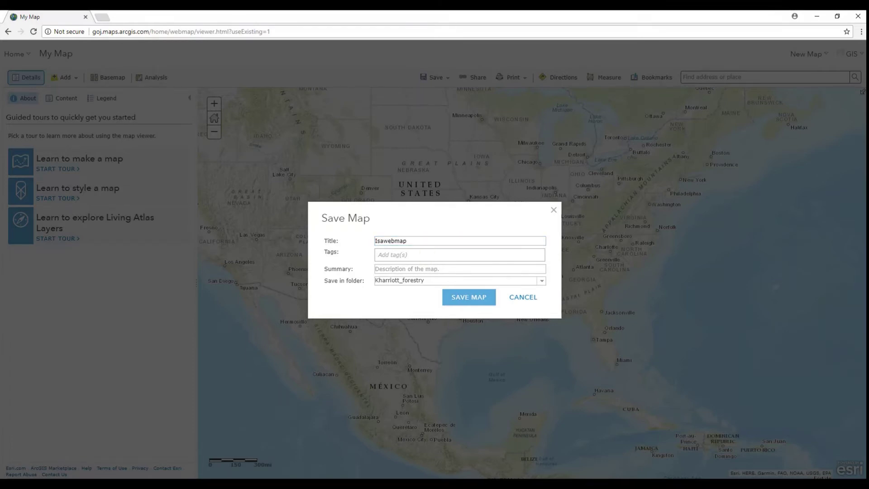
text(webmap)
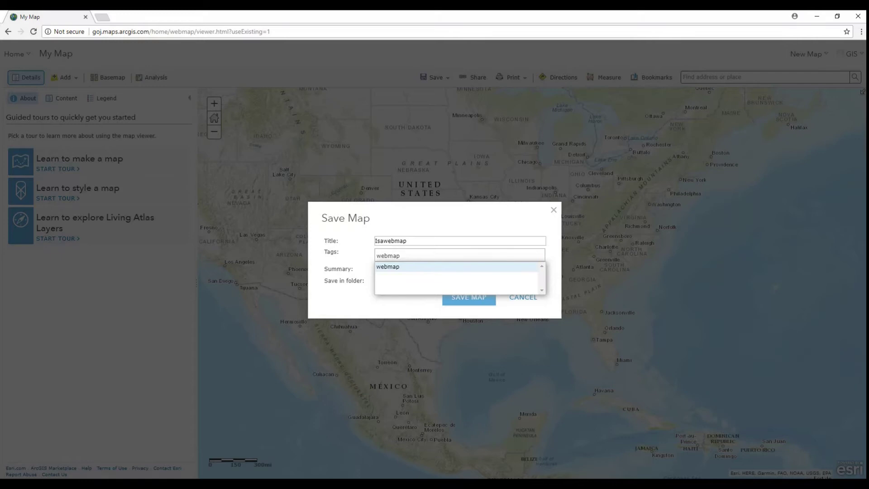
click(466, 267)
click(466, 298)
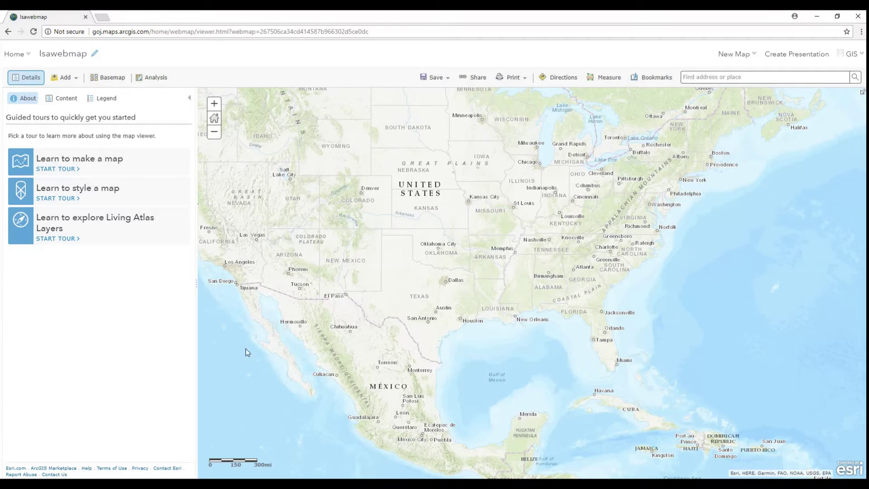
Share the saved map with everyone (public) and acknowledge the sharing notice
click(475, 82)
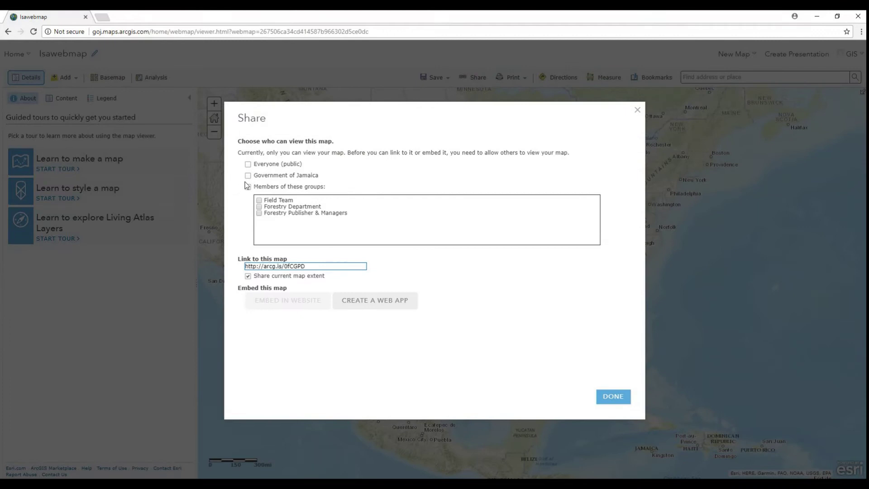
click(248, 164)
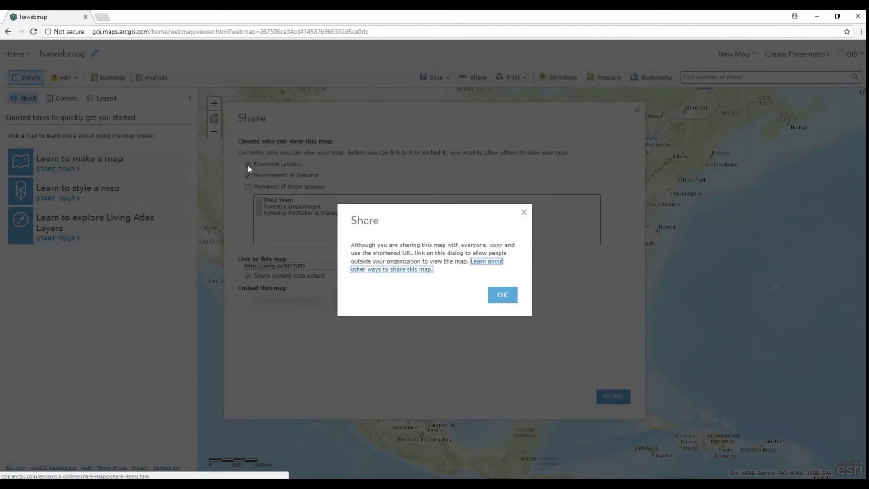
click(511, 298)
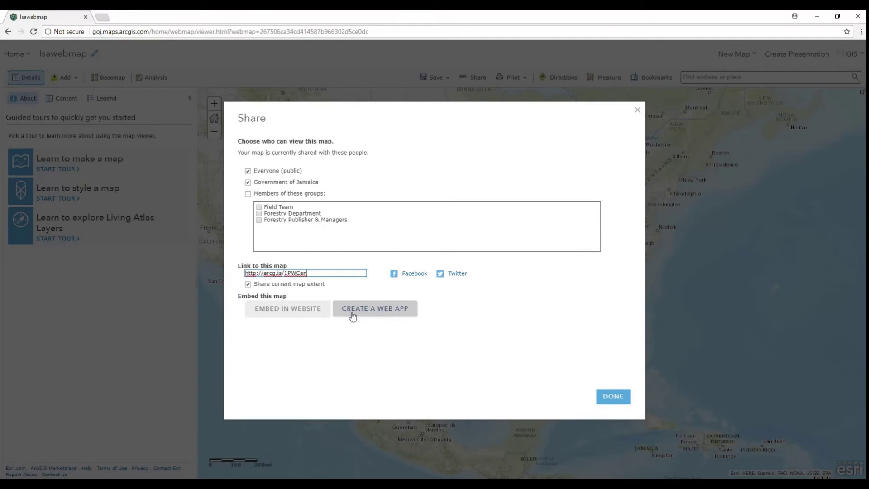
Create a web app from the shared map with the Live Maps (beta) social media template, keeping the suggested title, tag and sharing
click(372, 312)
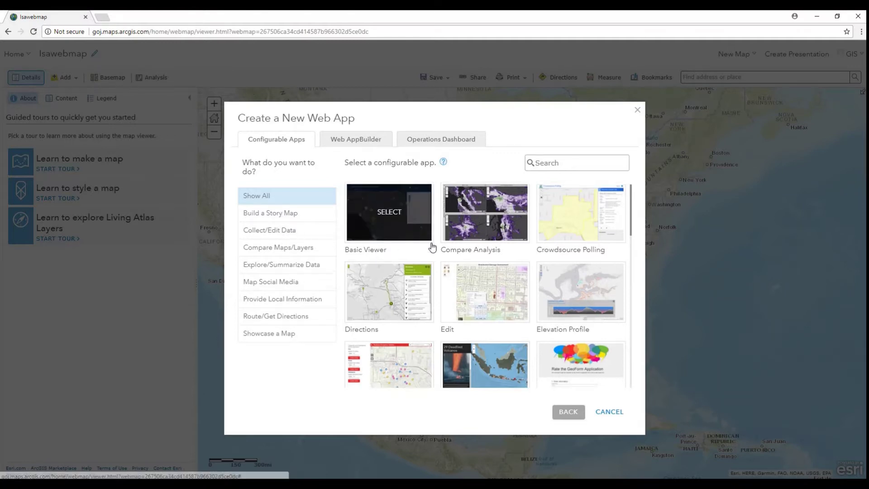
scroll(432, 271, down, 3)
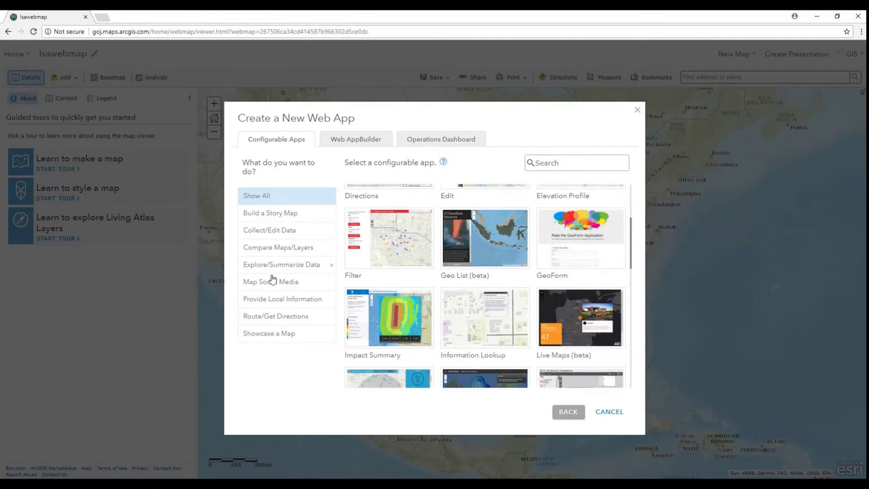
click(273, 285)
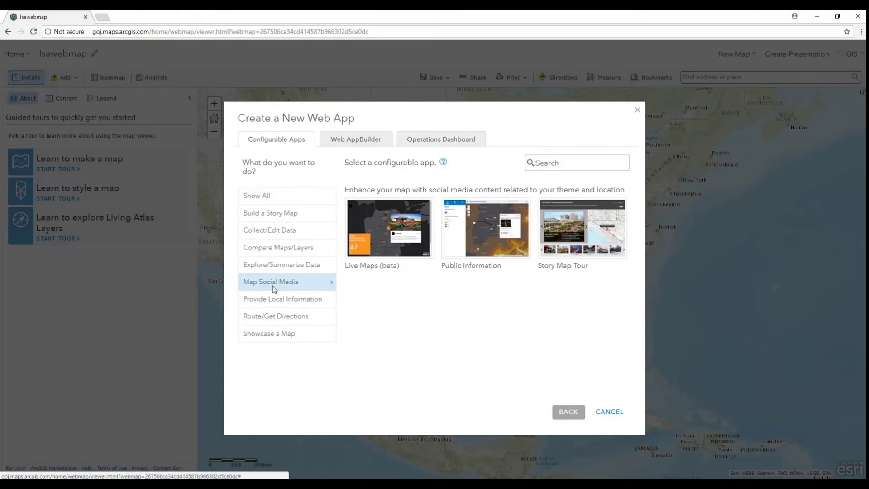
mouse_move(386, 228)
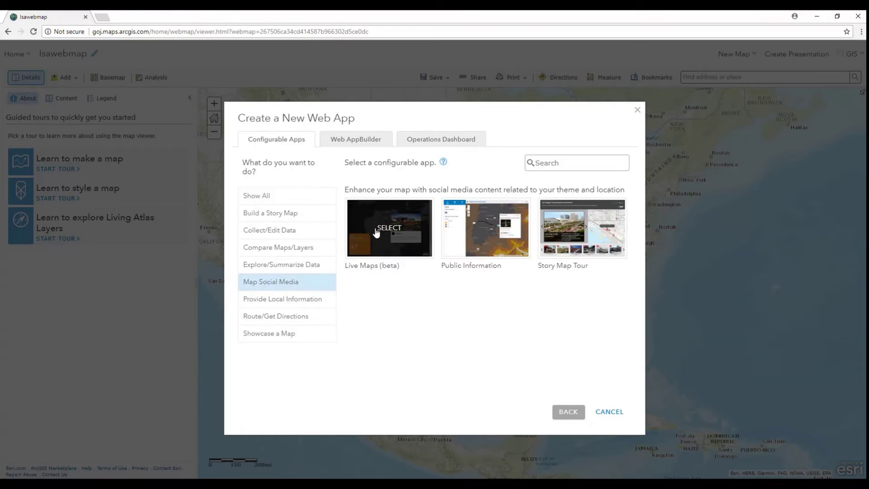
click(382, 233)
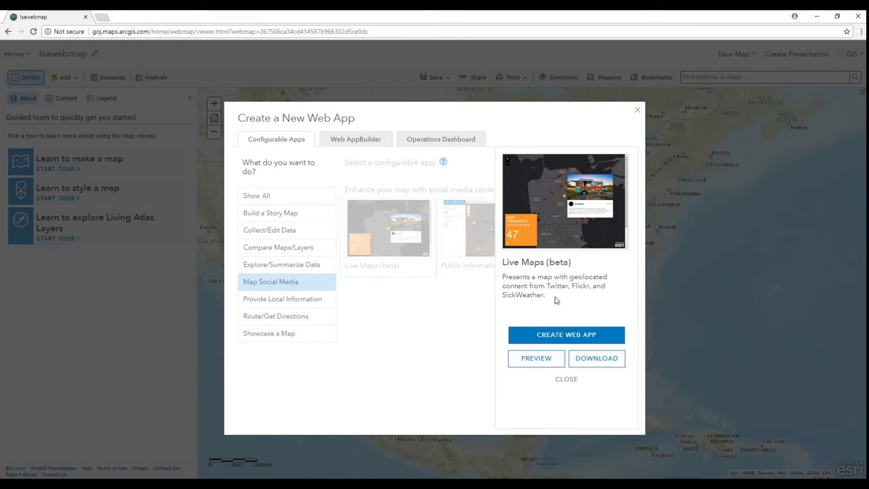
click(564, 335)
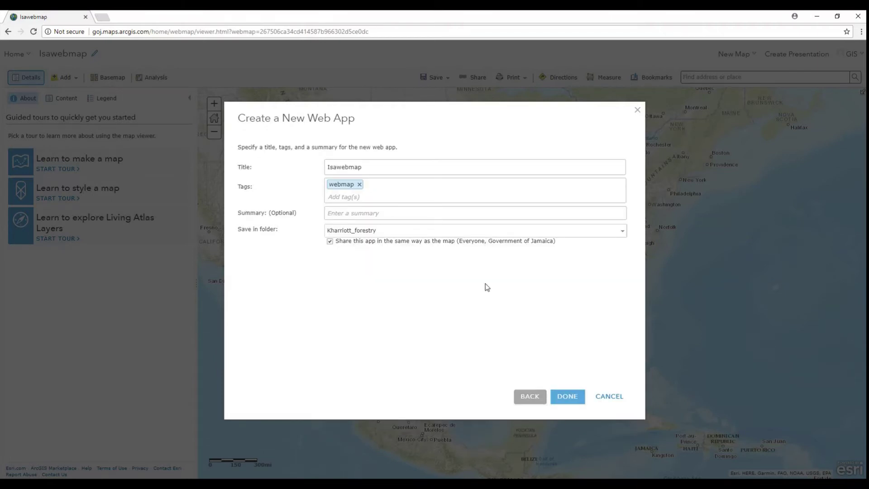
click(567, 396)
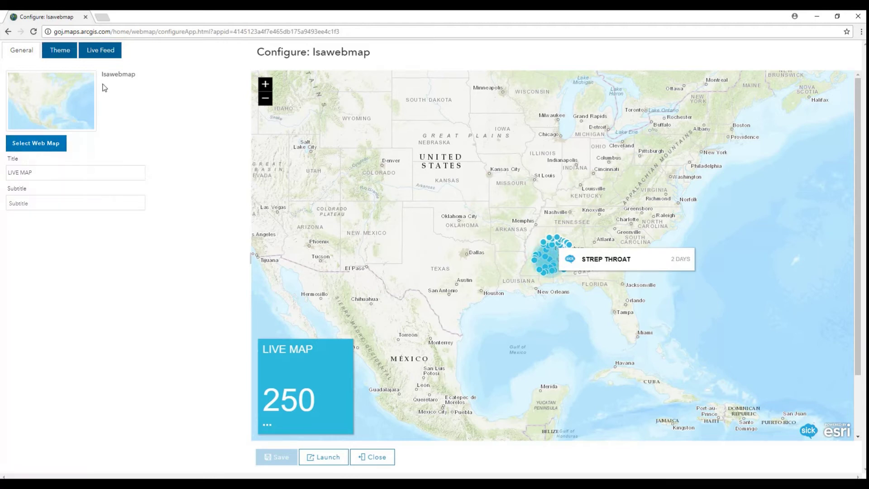
click(63, 54)
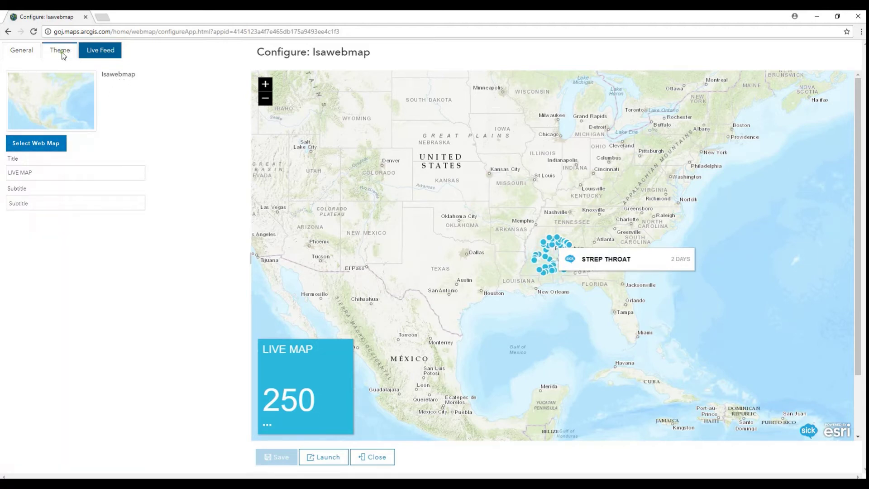
click(29, 107)
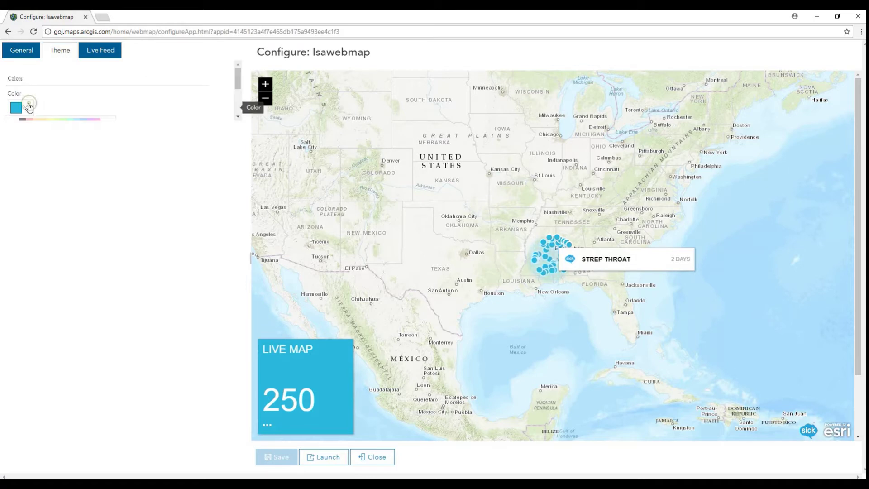
mouse_move(238, 76)
mouse_down()
mouse_move(239, 105)
mouse_move(239, 77)
mouse_up()
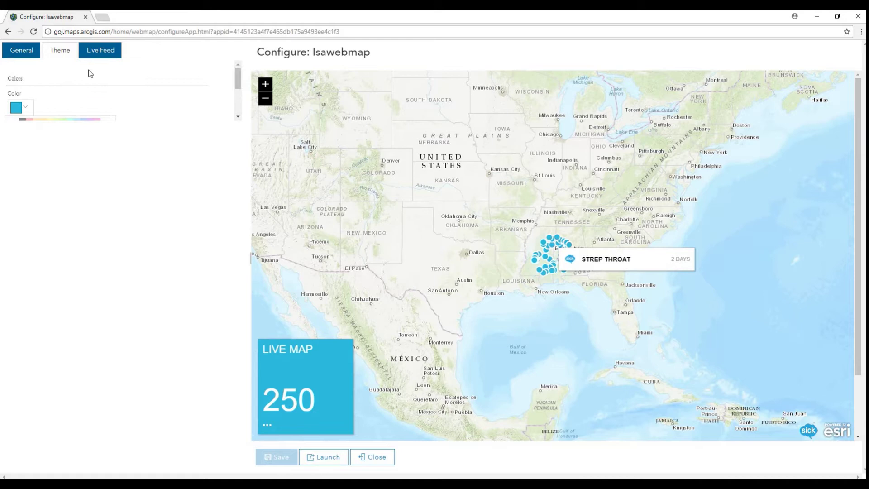
Set the app's live feed to Twitter with the keyword #MeToo
click(102, 52)
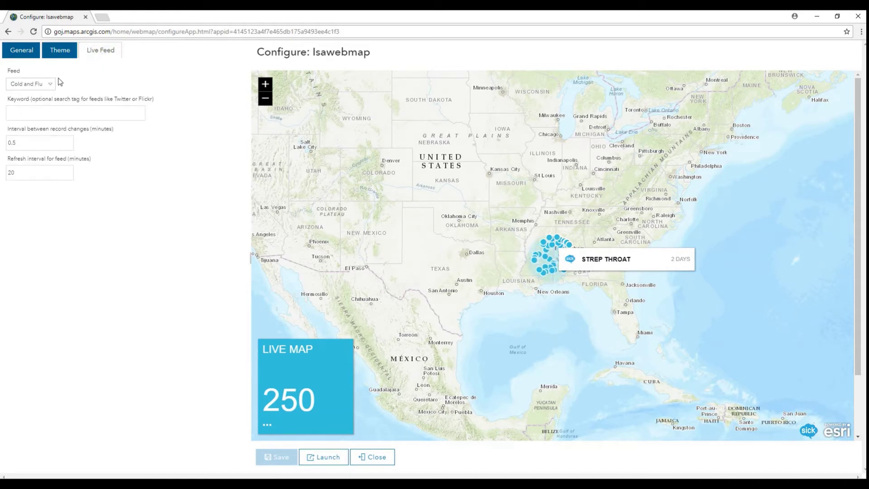
click(53, 86)
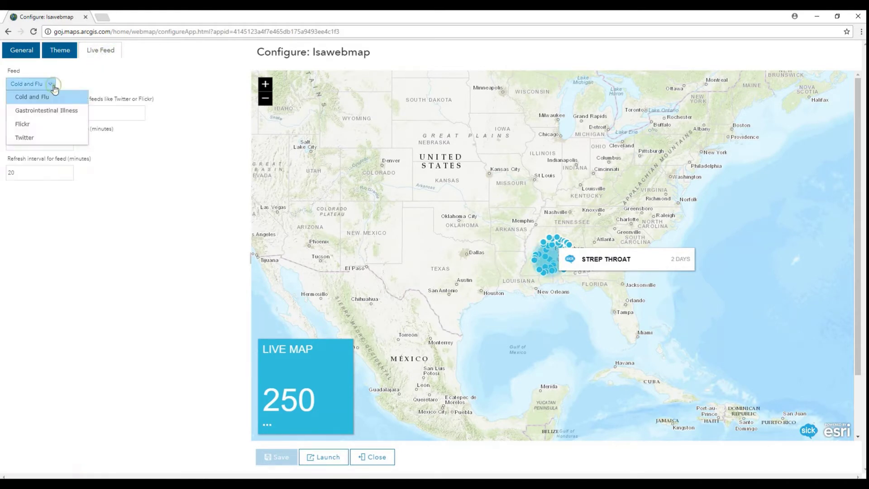
click(27, 137)
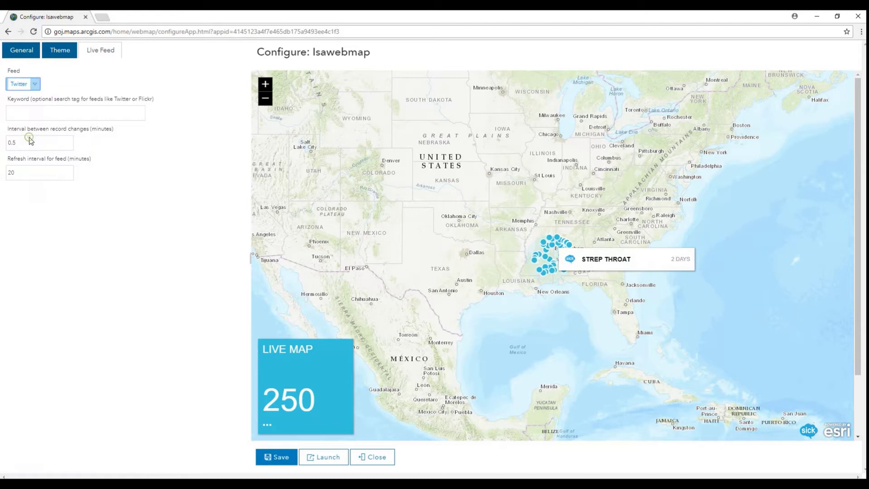
click(39, 111)
text(#MeToo)
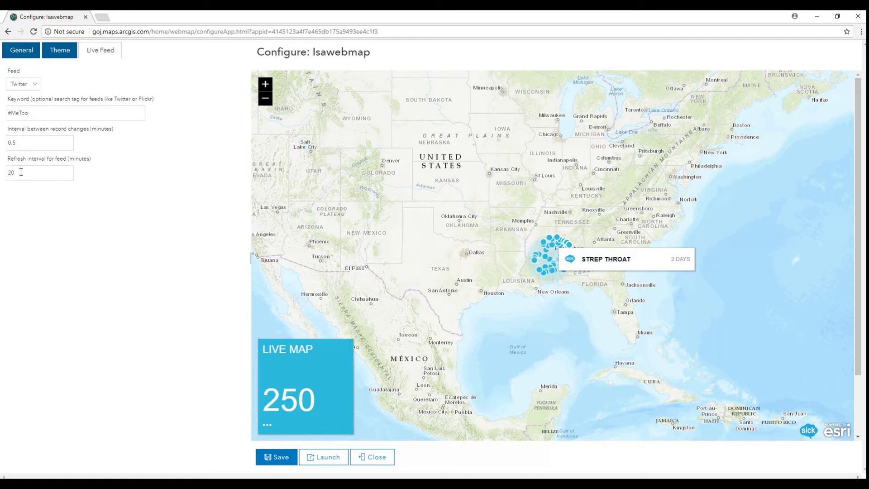
Set the feed's refresh interval to 10 minutes and save the app configuration
drag(21, 171, 4, 170)
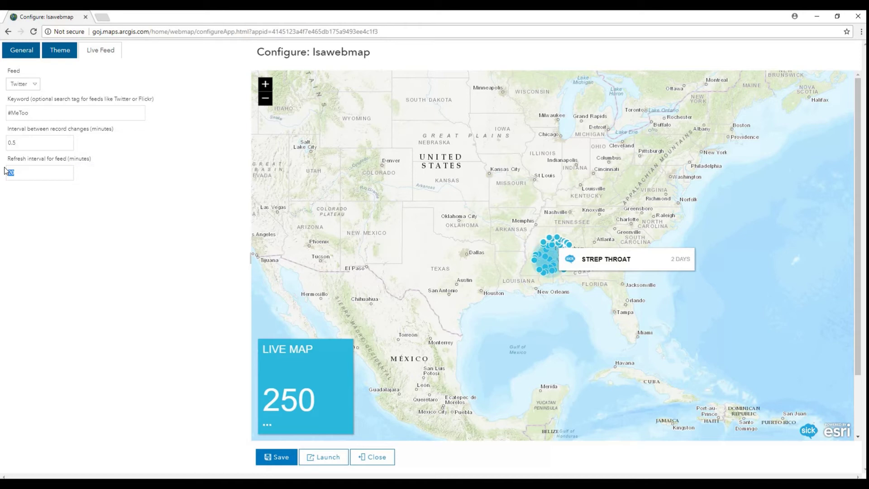
text(10)
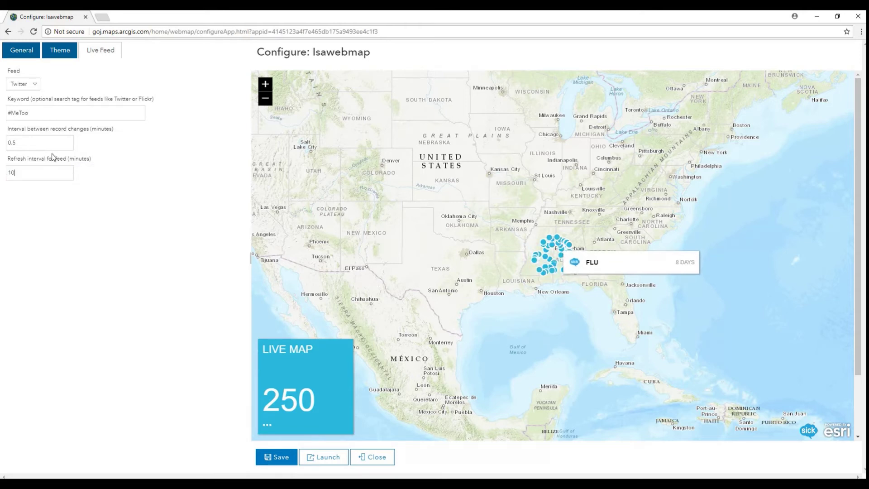
click(274, 458)
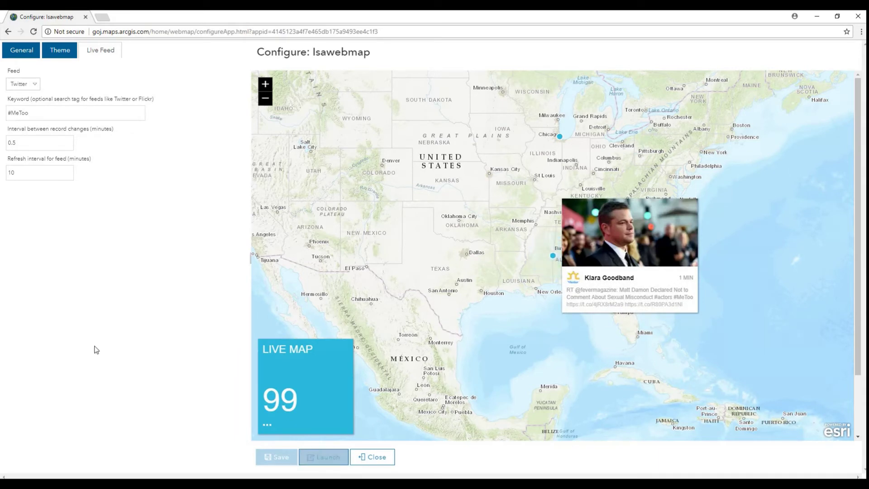
Set the feed's refresh interval to 20 minutes and save the app configuration again
drag(16, 174, 5, 178)
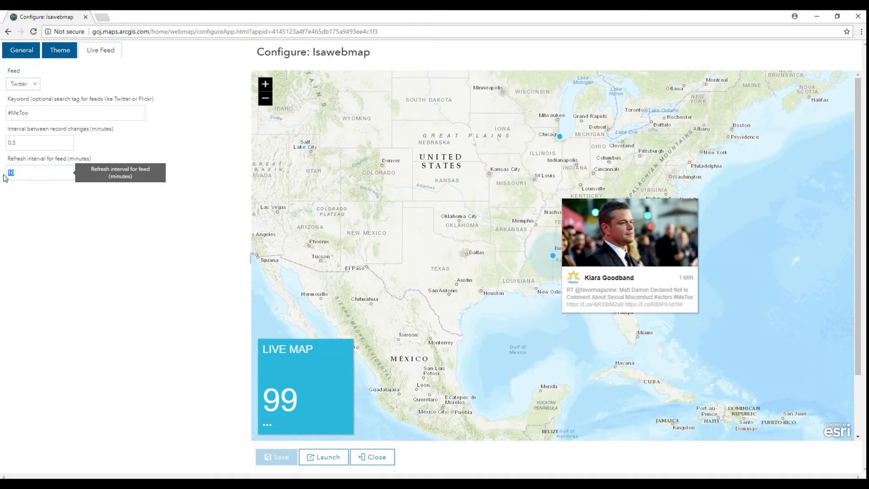
text(20)
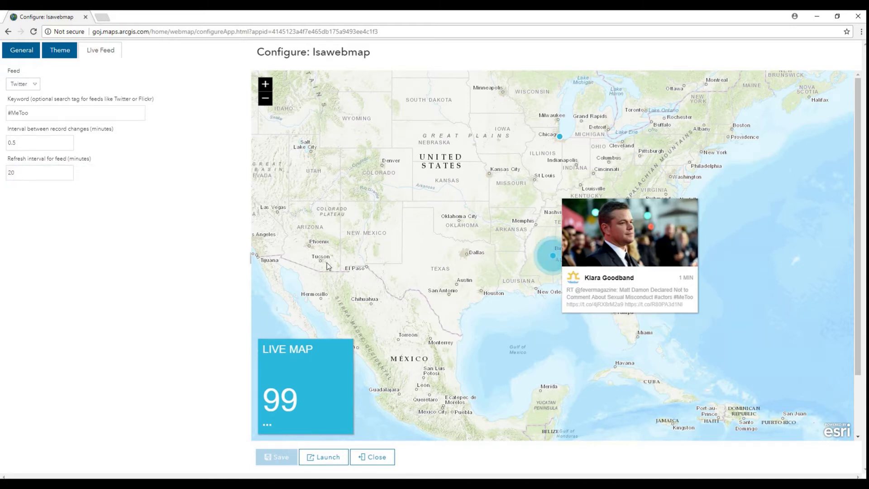
click(268, 458)
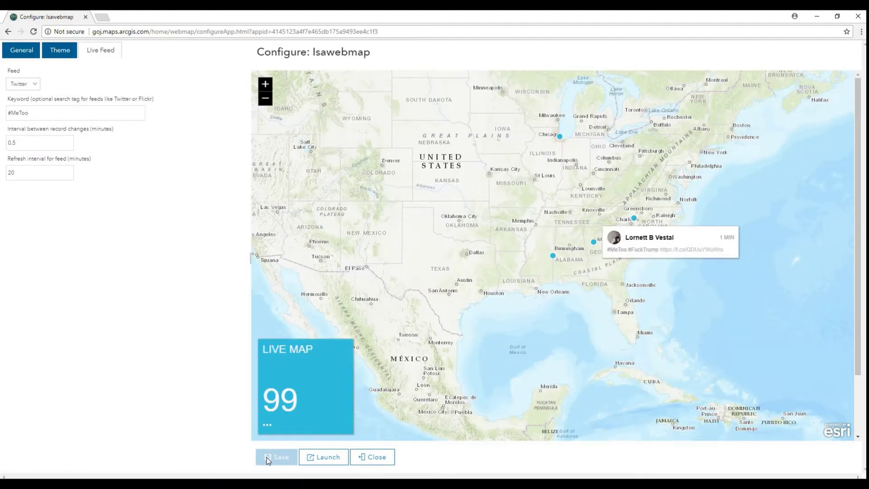
Launch the Live Maps app and examine individual #MeToo tweets through the expanded feed list and the map points
click(322, 457)
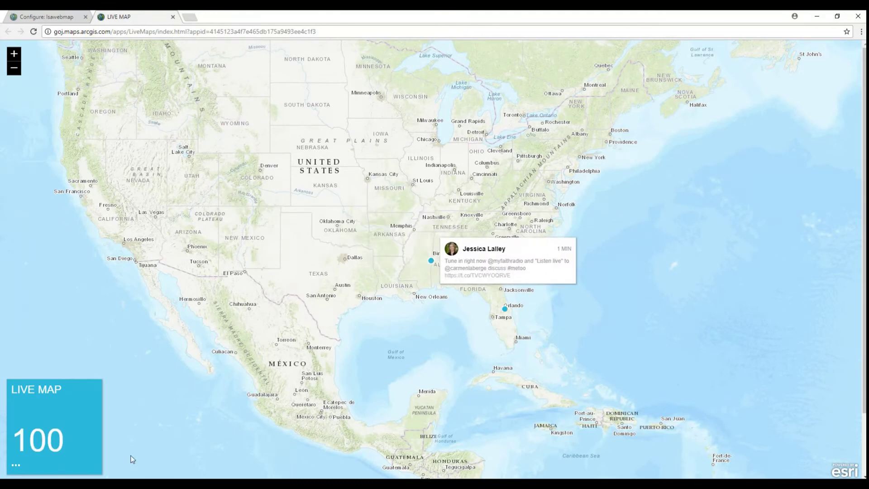
click(16, 469)
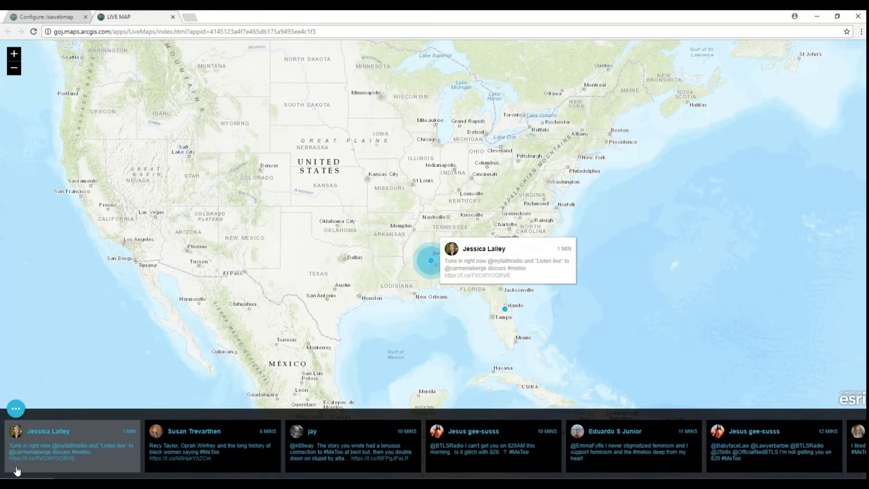
double_click(64, 447)
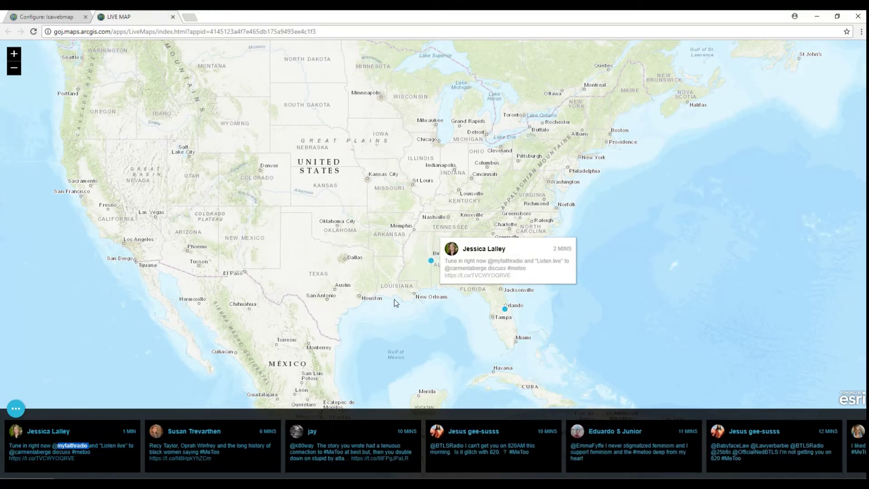
click(432, 261)
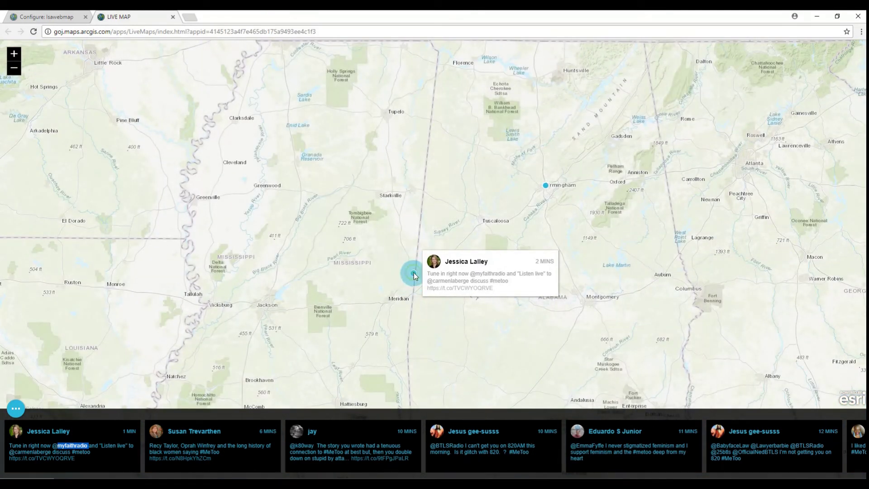
click(188, 450)
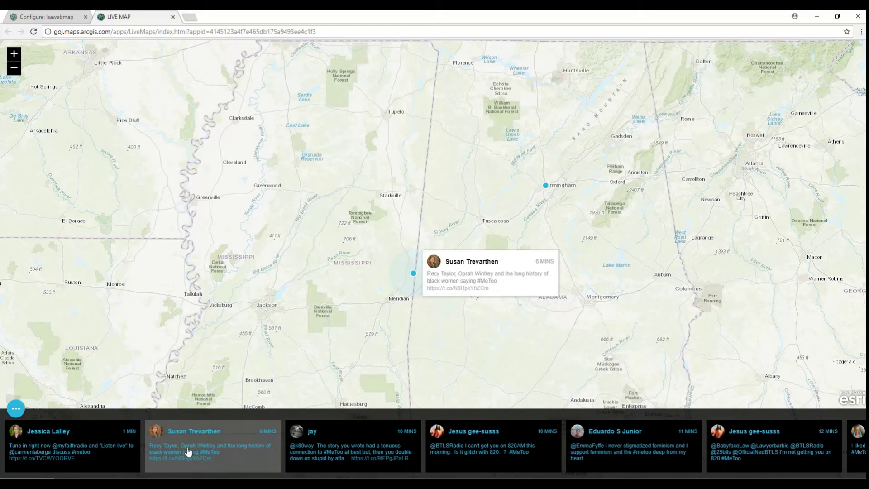
click(351, 452)
click(493, 445)
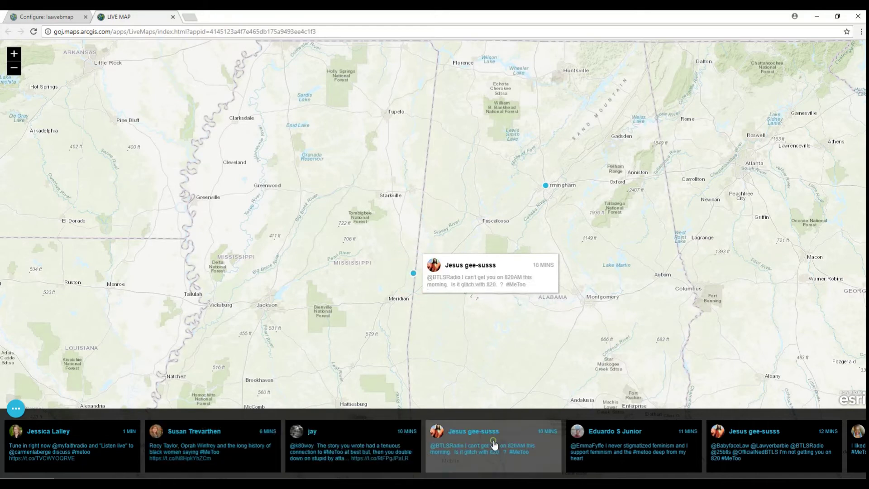
click(646, 448)
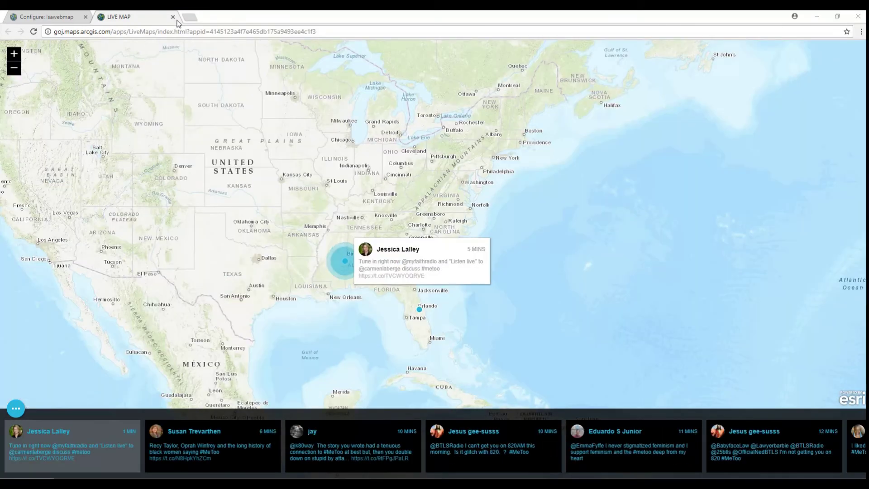
click(172, 17)
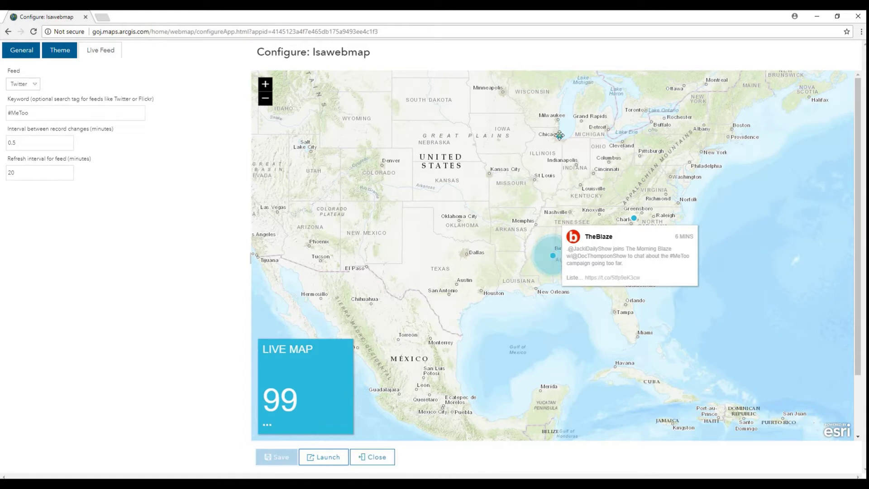
Examine the tweet near Chicago and the feed list in the app preview, and close the configuration
click(559, 137)
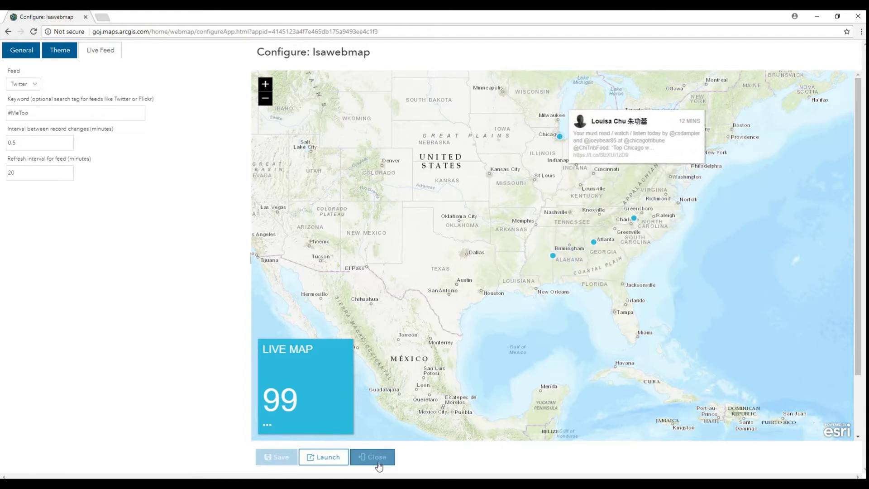
click(265, 426)
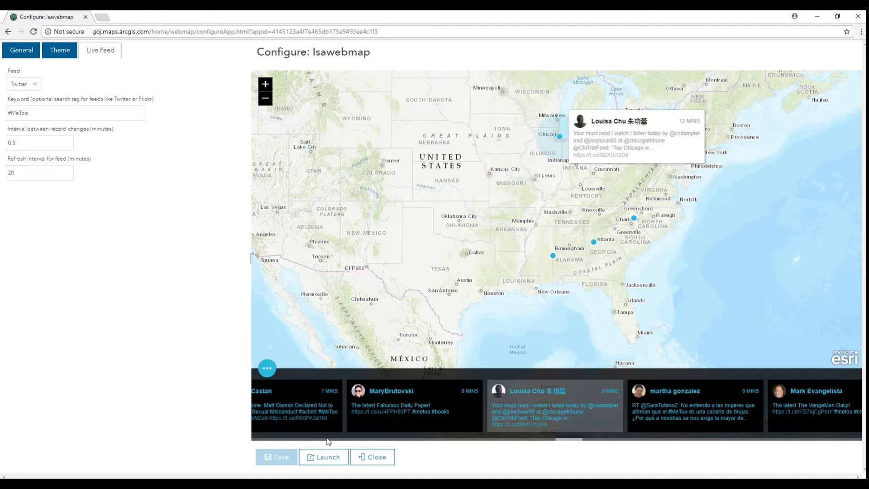
click(368, 457)
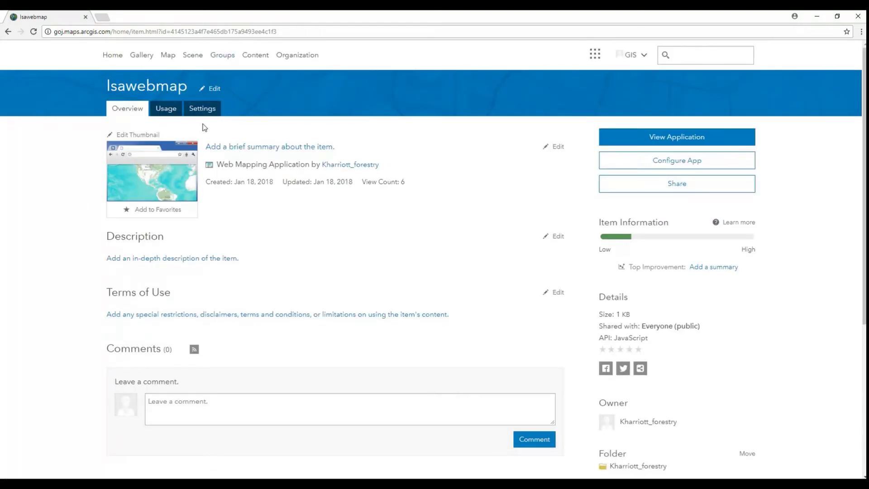
Create another web app from the shared web map with the Public Information social media template, keeping the suggested title, tag and folder
click(254, 56)
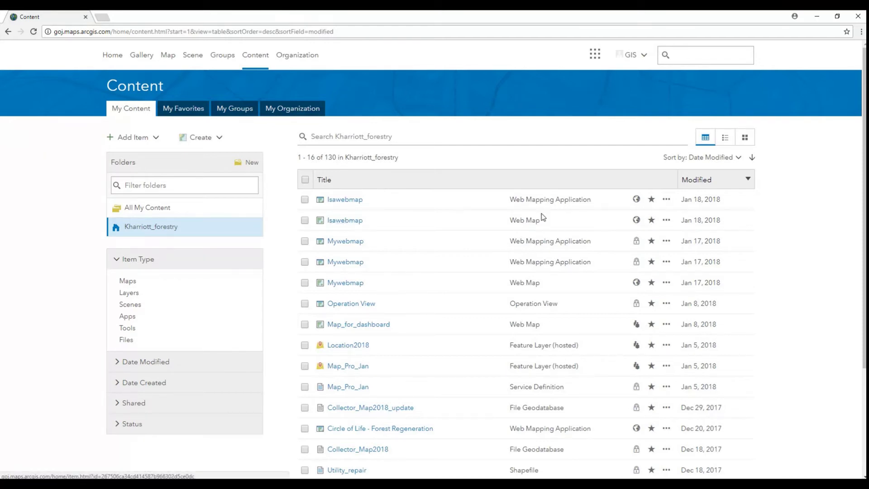
click(348, 220)
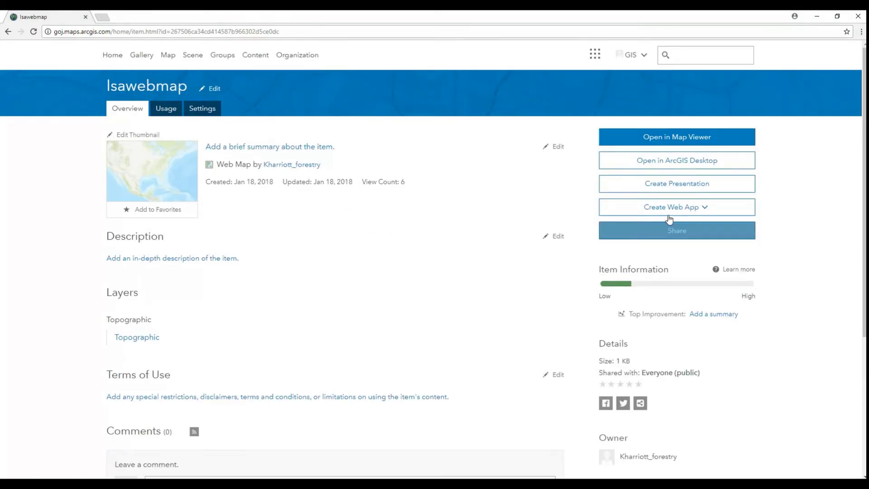
click(691, 208)
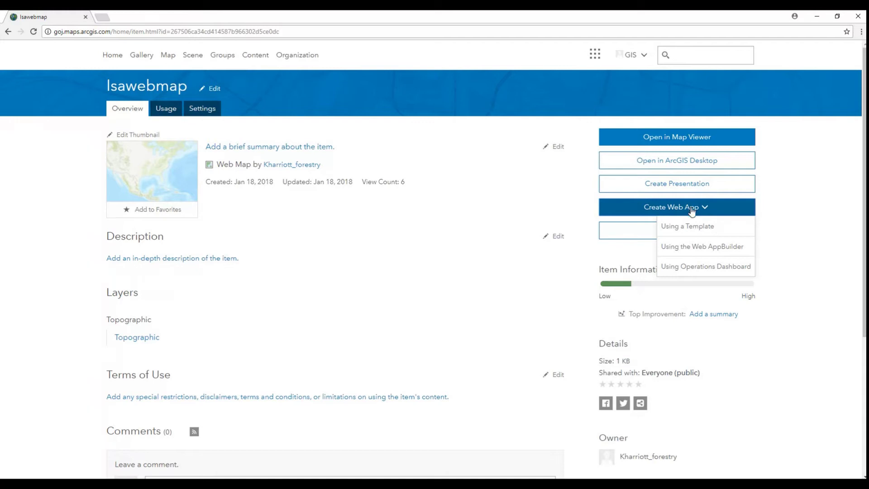
click(692, 227)
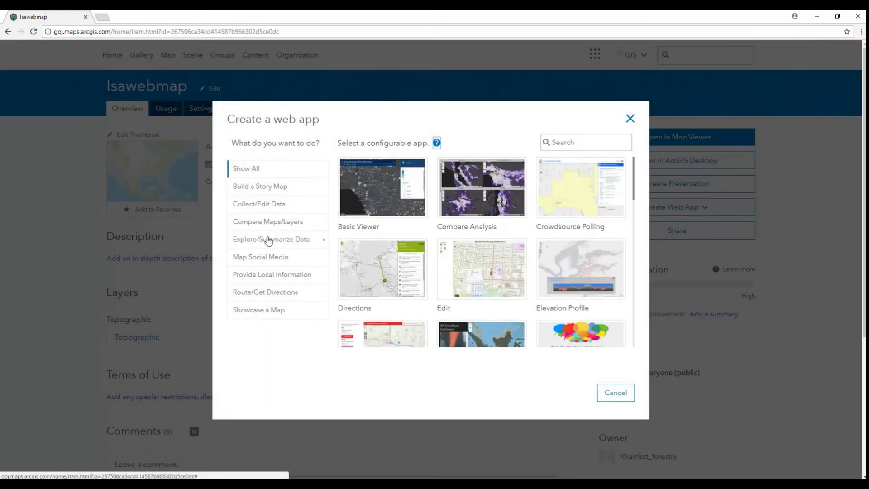
click(270, 260)
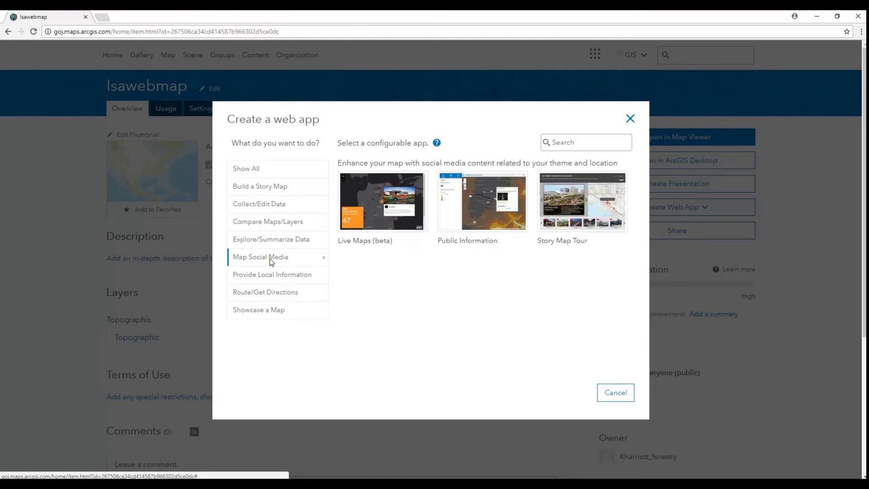
click(486, 220)
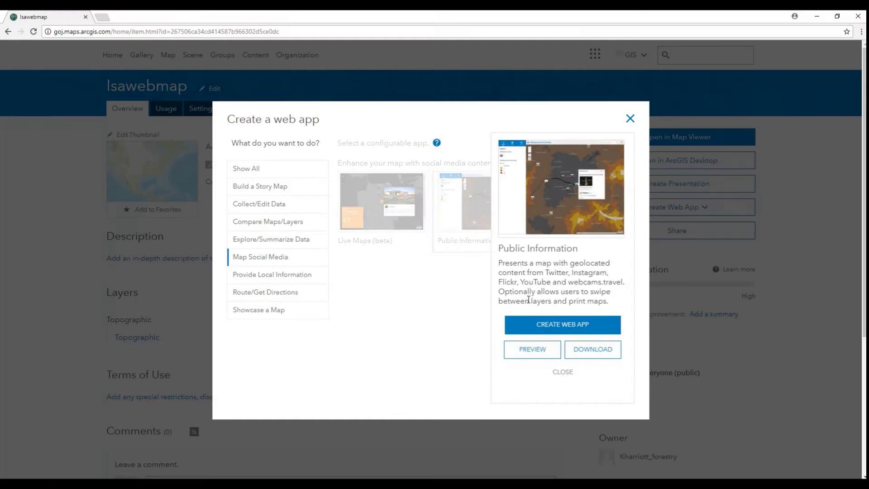
click(555, 327)
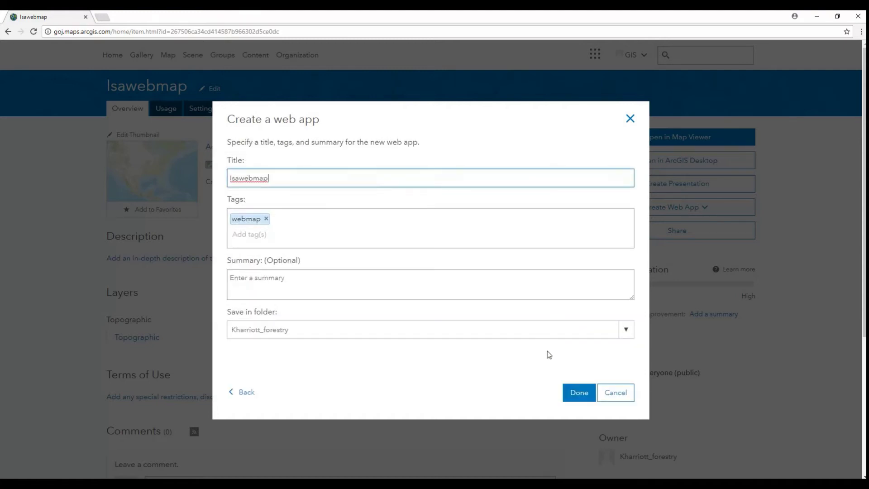
click(580, 393)
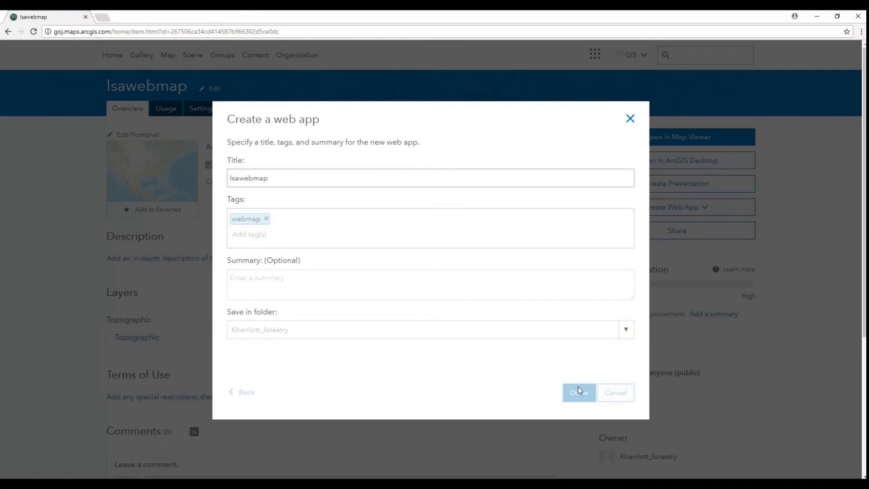
click(577, 384)
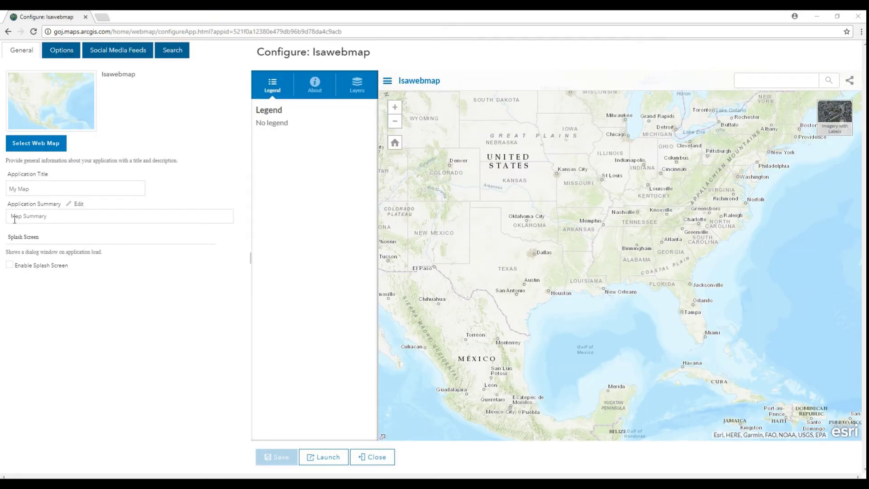
Review the app's general options and make the Instagram layer visible by default
click(60, 51)
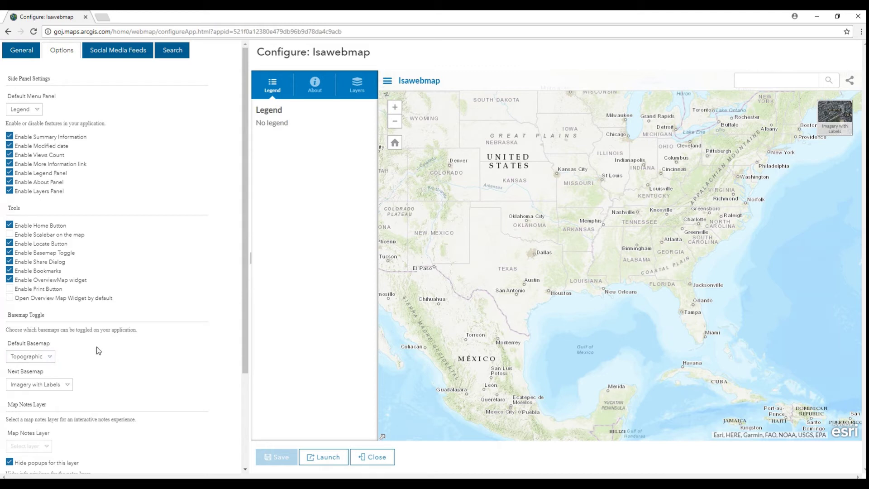
scroll(95, 353, down, 3)
scroll(90, 360, up, 3)
click(114, 51)
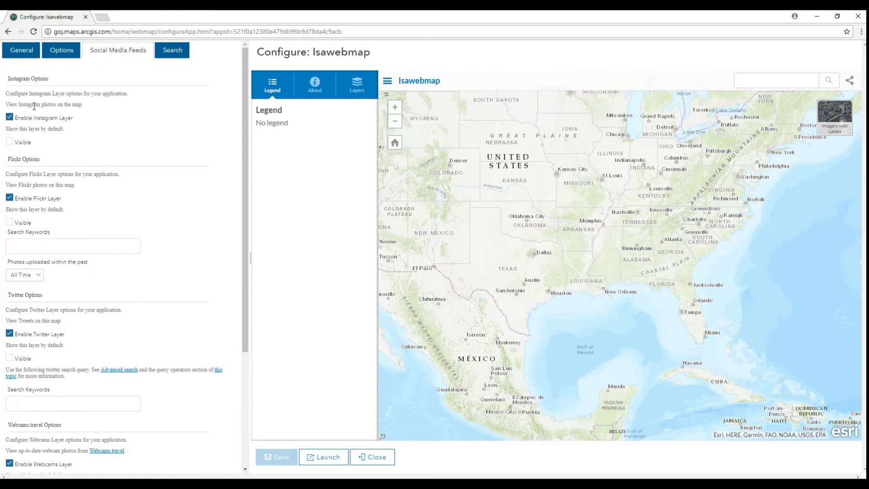
click(10, 143)
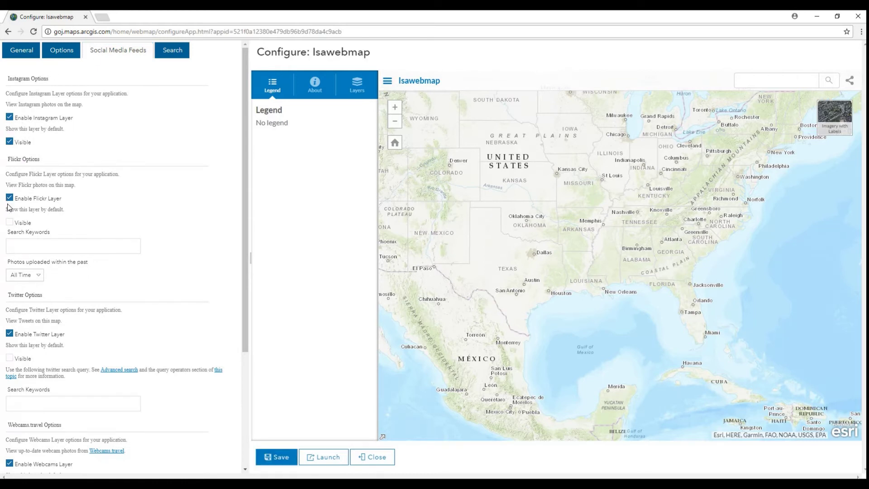
Make the Flickr layer visible by default, with the search keyword #MeToo and photos uploaded within the past month
click(8, 224)
text(#MeToo)
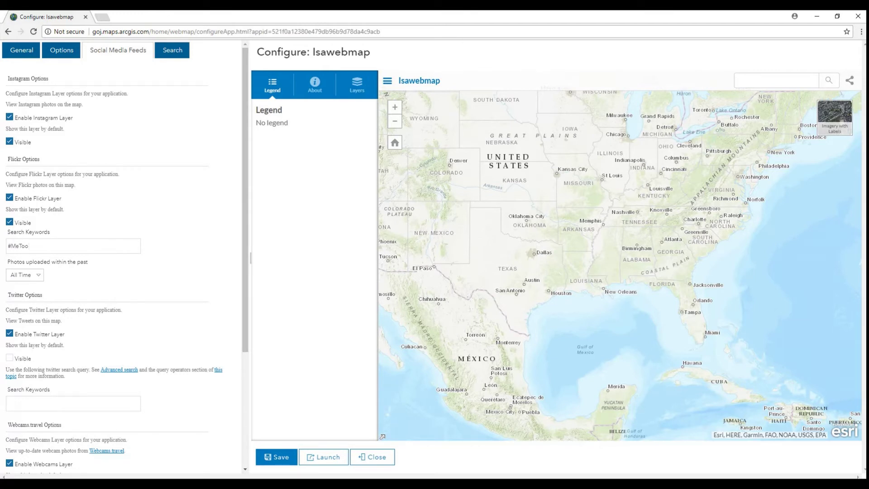
click(24, 275)
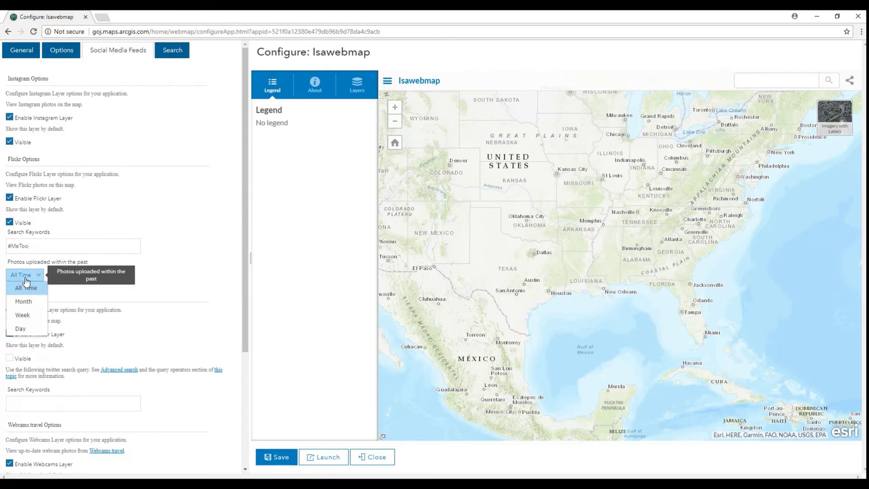
click(25, 302)
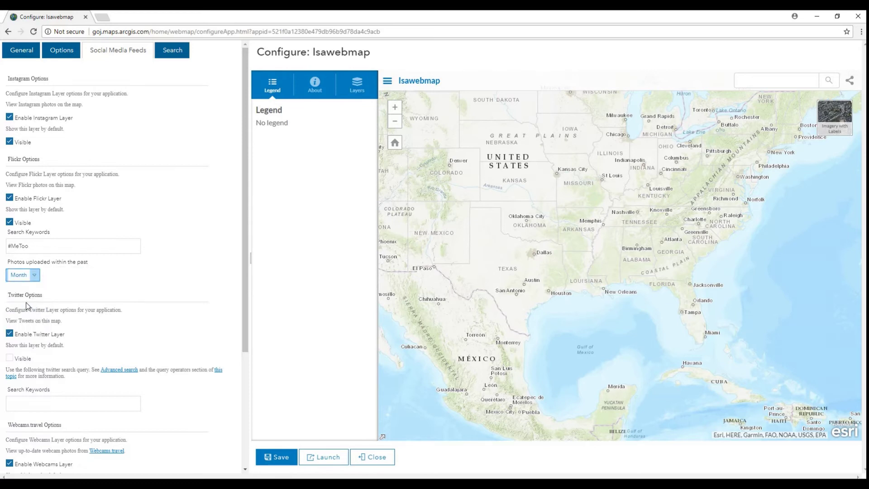
Make the Twitter layer visible by default, with the search keywords "Me+Too, #MeToo"
scroll(83, 317, down, 3)
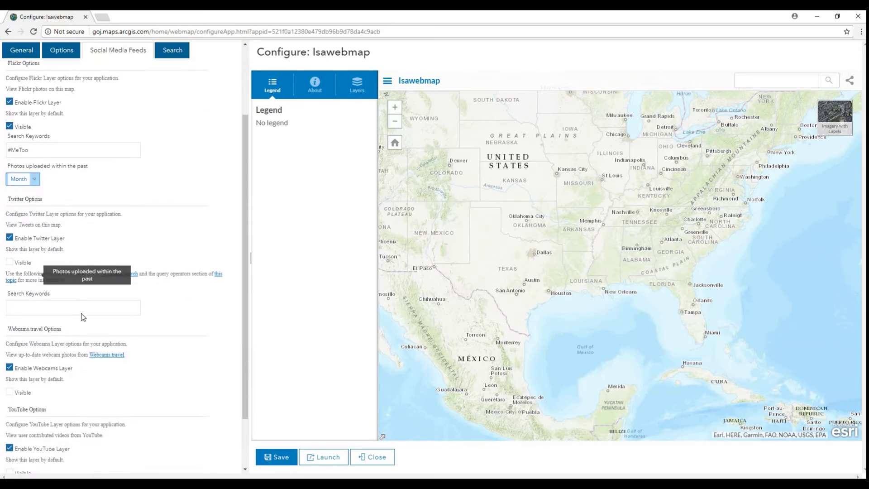
click(9, 223)
click(14, 267)
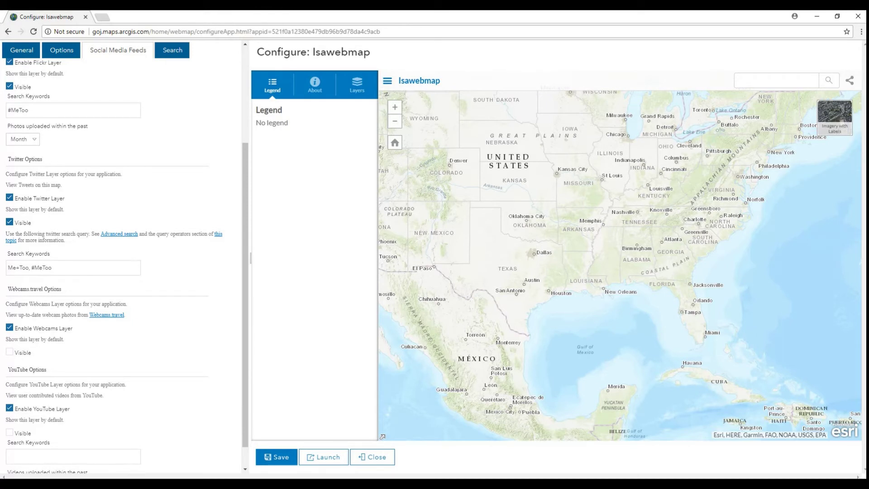
Make the YouTube layer visible by default, with the search keyword #MeToo and videos uploaded within the past month
scroll(63, 359, down, 1)
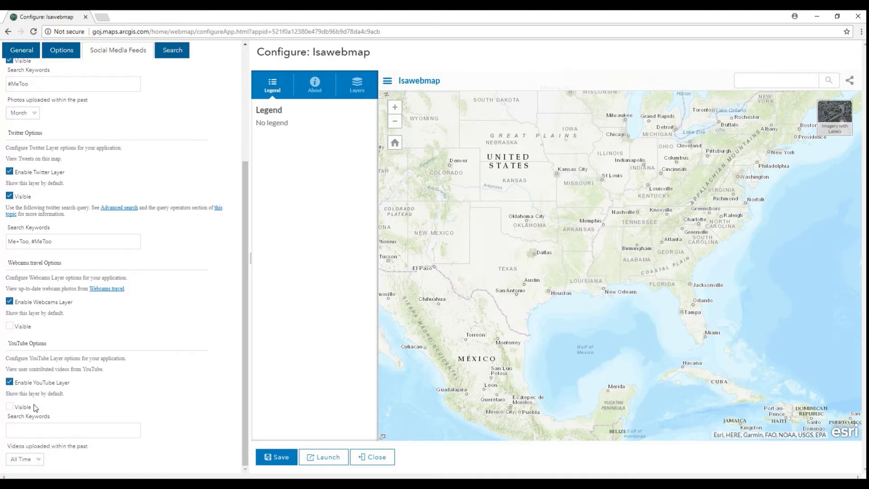
click(9, 406)
click(27, 459)
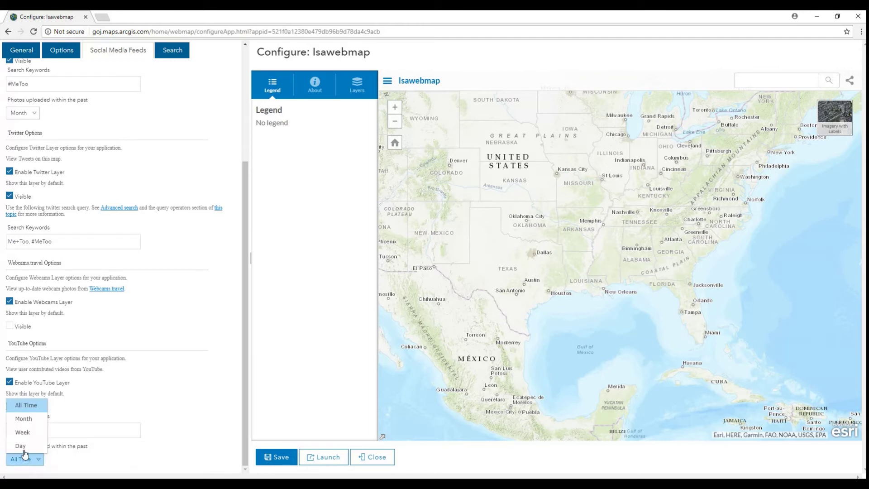
click(27, 419)
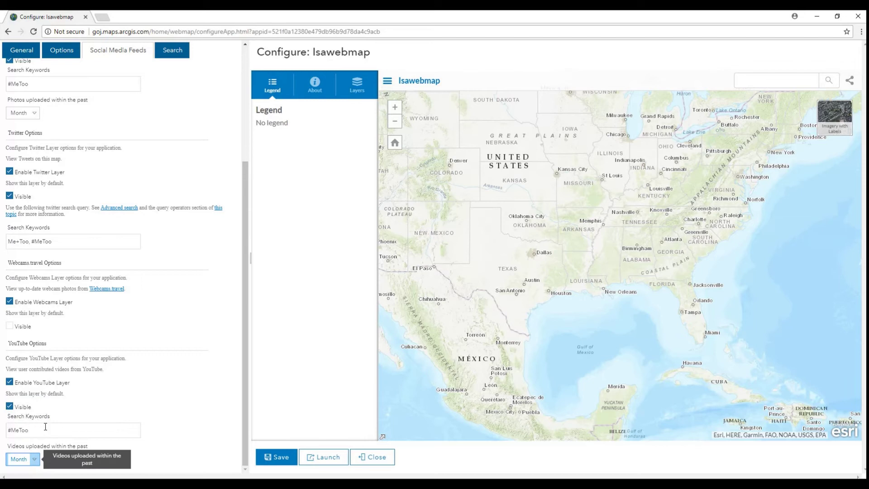
Check the app's search source settings, then save the configuration and launch the app
click(167, 50)
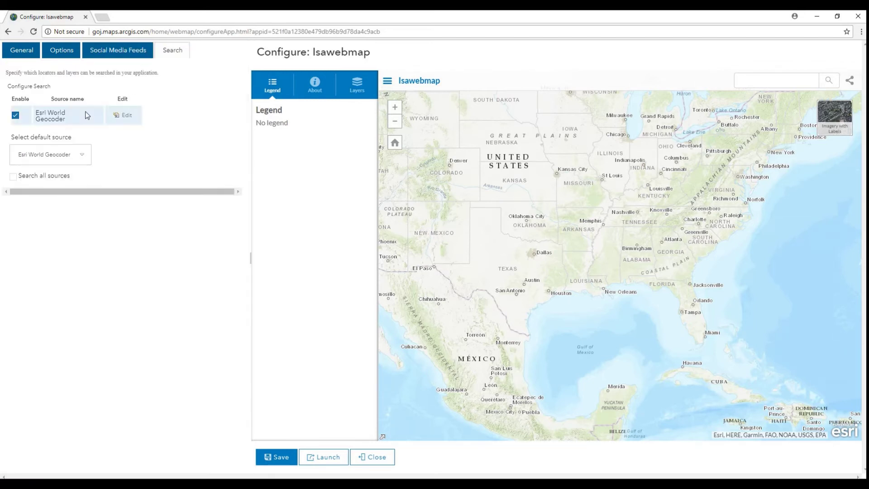
click(237, 192)
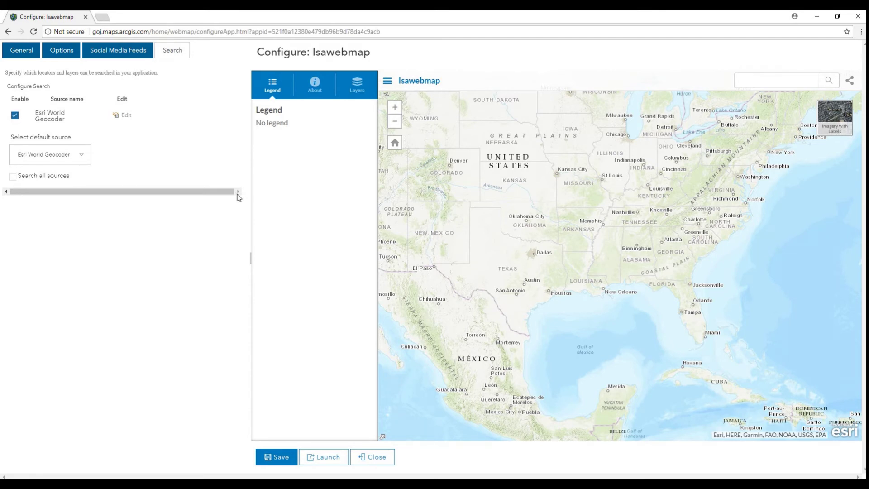
click(275, 461)
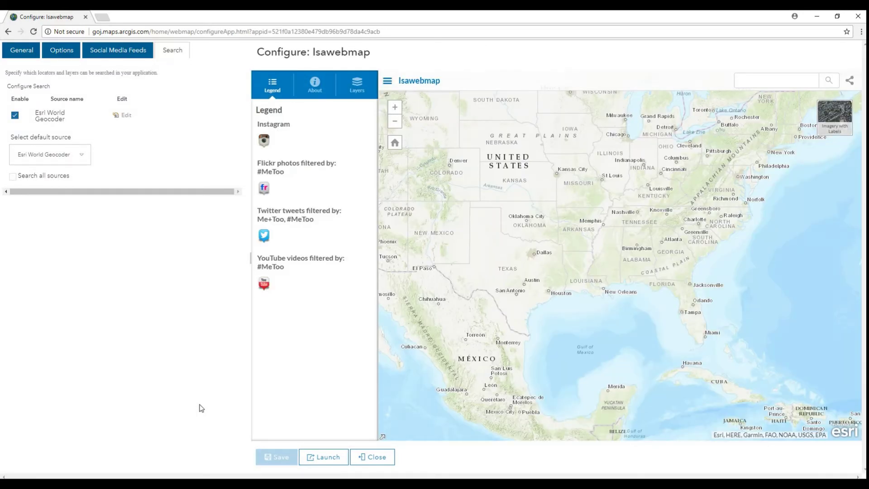
click(328, 457)
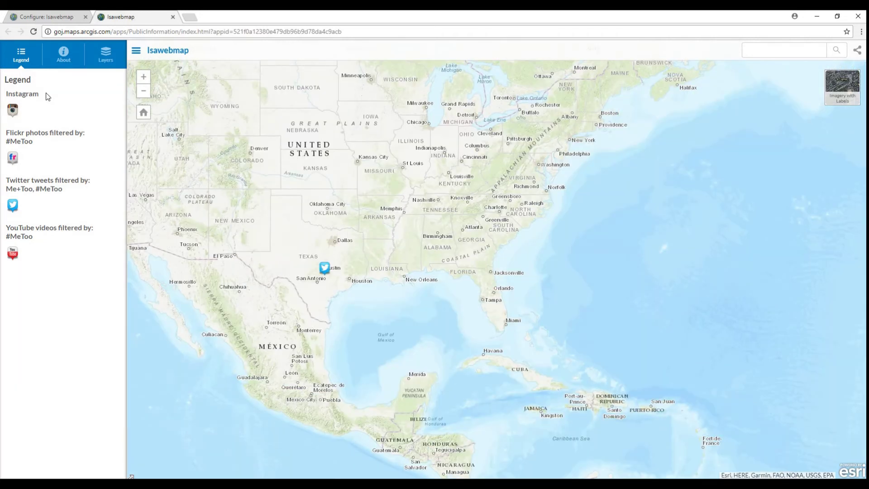
Examine the tweet marker near Austin, view the original post on Twitter, and zoom the map to the tweet's location
click(324, 268)
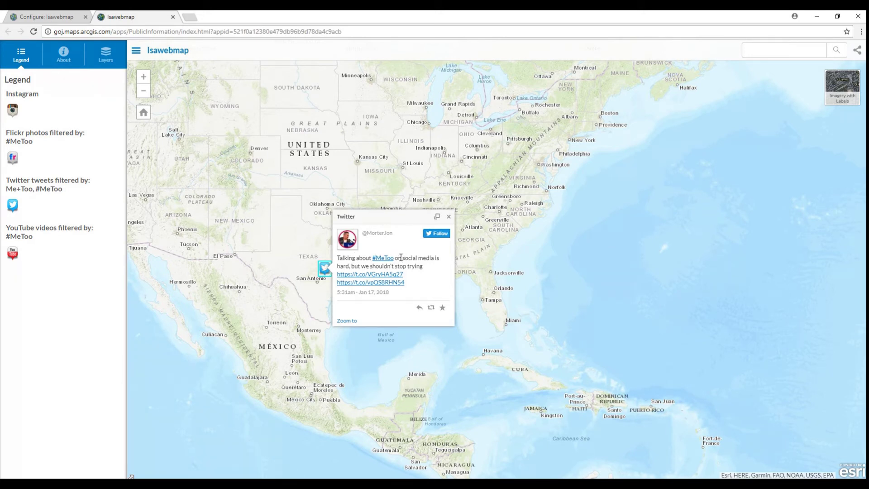
click(349, 242)
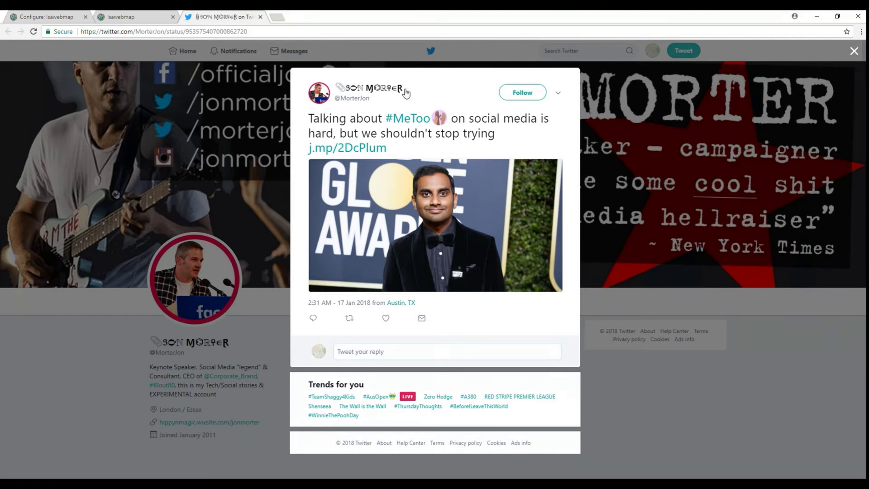
click(135, 18)
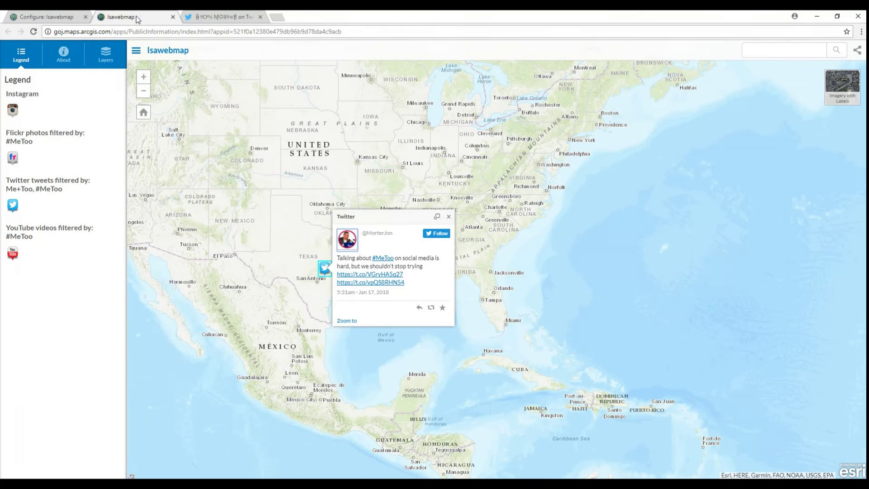
click(346, 320)
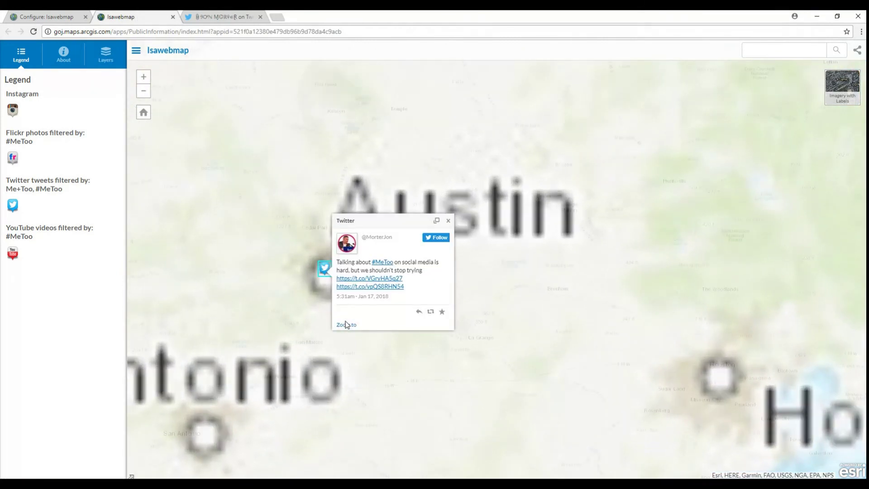
click(448, 223)
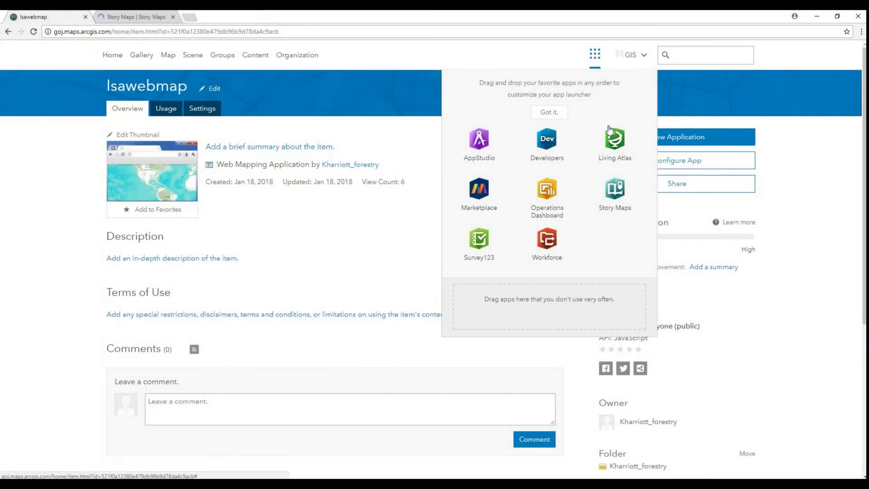
Open Story Maps from the ArcGIS Online app launcher, go to My Stories and start creating a story
click(615, 206)
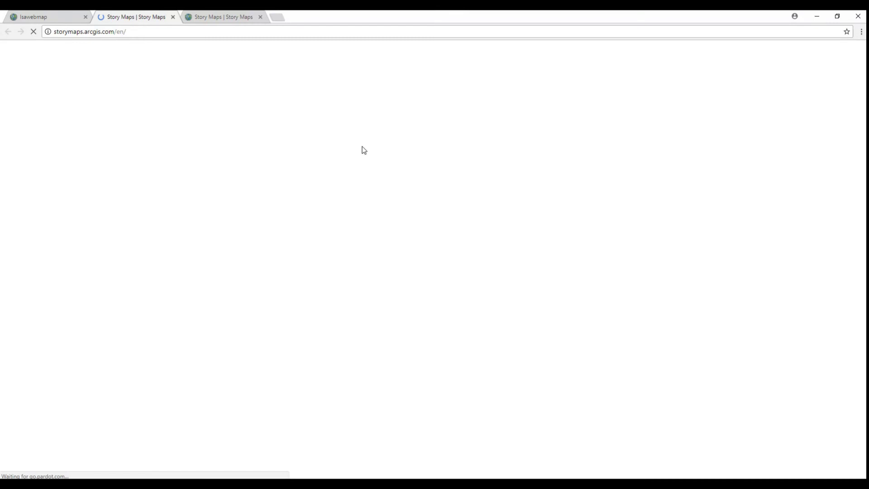
click(261, 18)
click(604, 59)
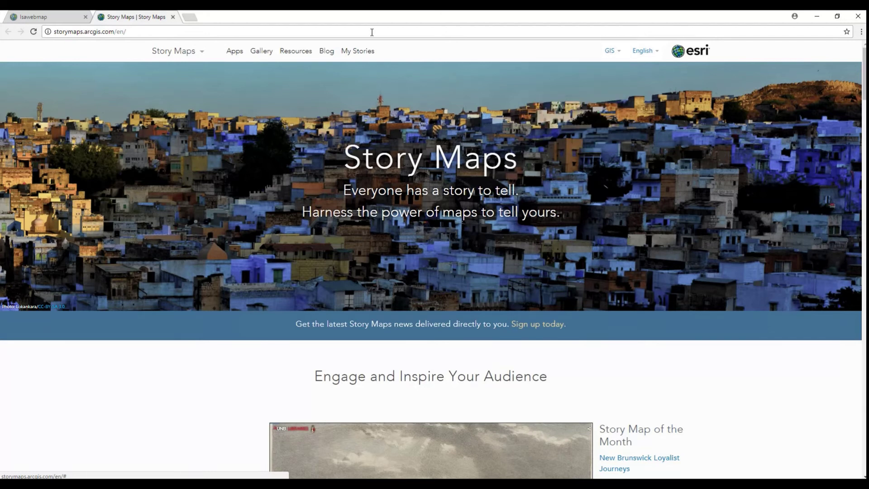
click(356, 54)
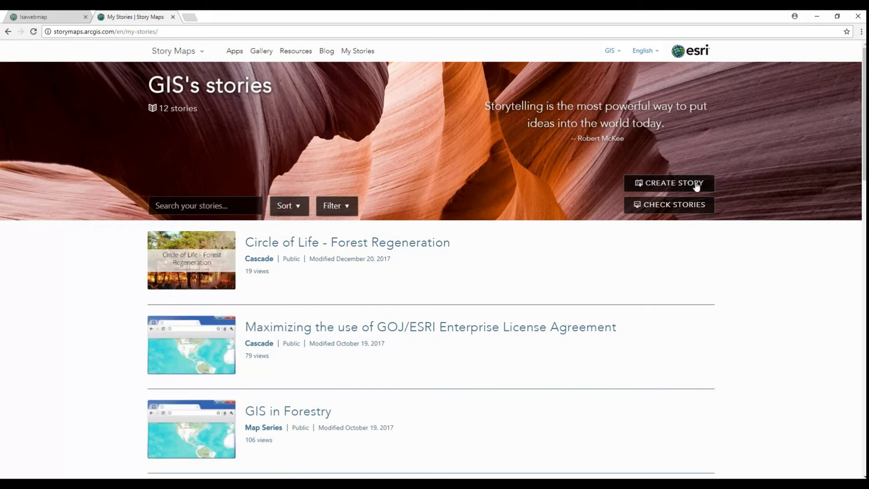
click(696, 185)
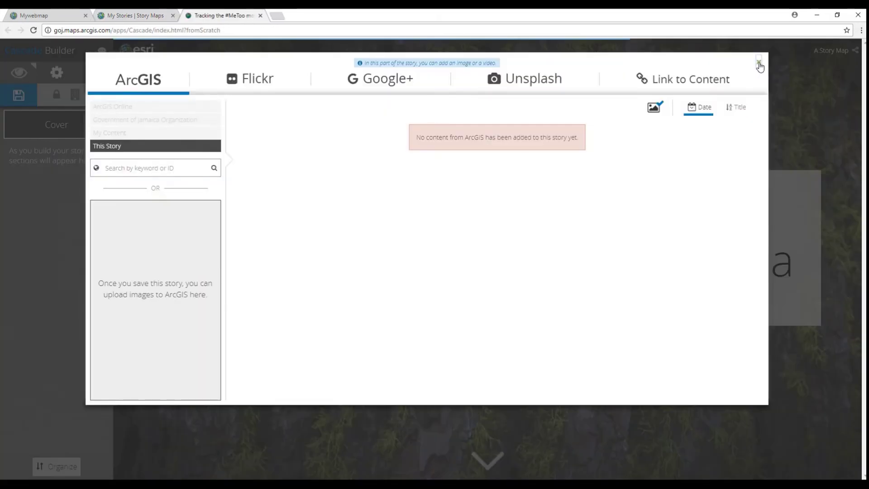
Set the "BeFunky metoo" image from the Flickr account's photostream as the story's cover image and save the story
click(757, 65)
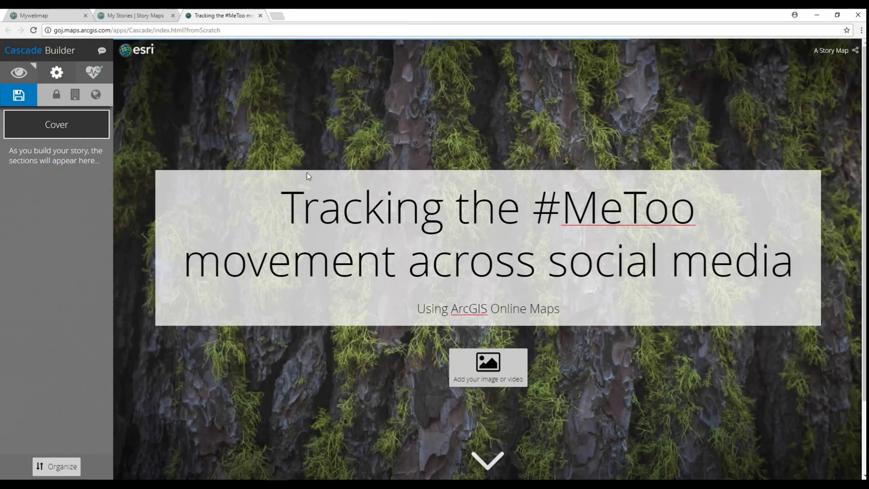
click(485, 370)
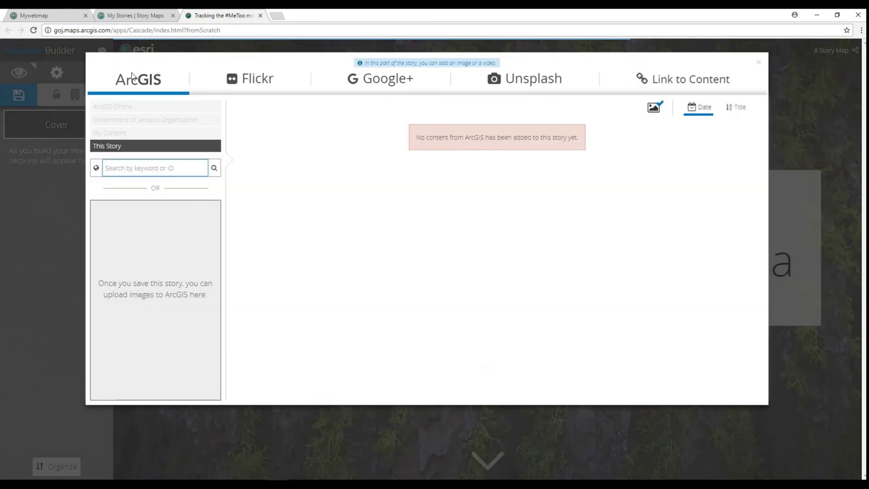
click(257, 84)
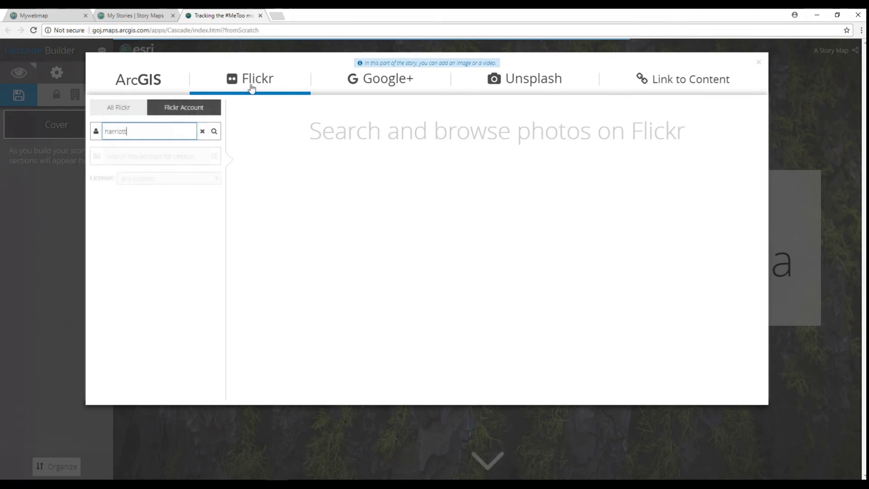
text(_k)
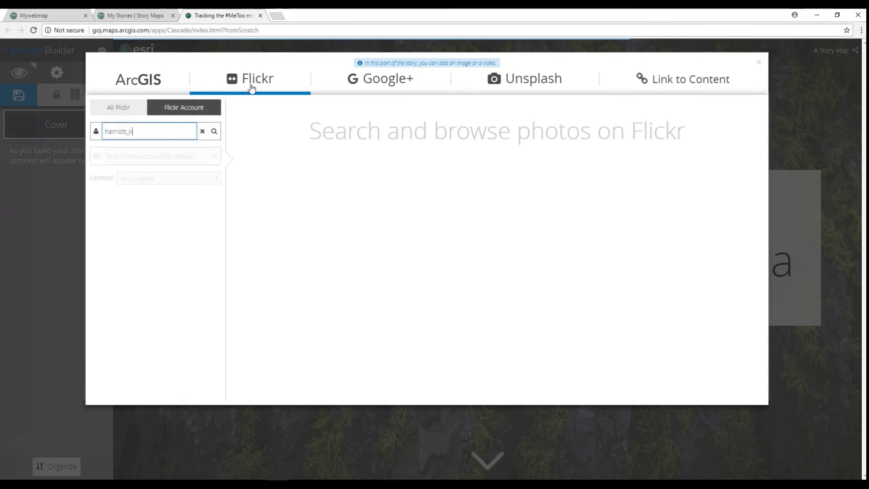
click(214, 133)
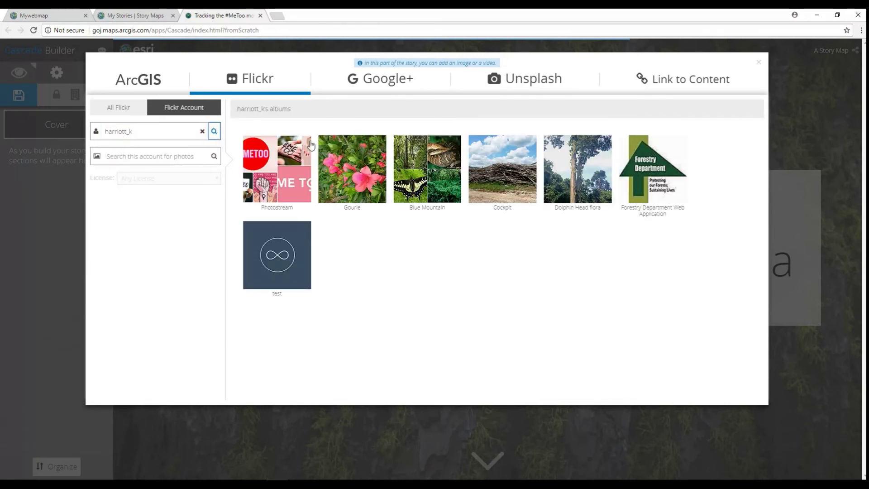
click(290, 169)
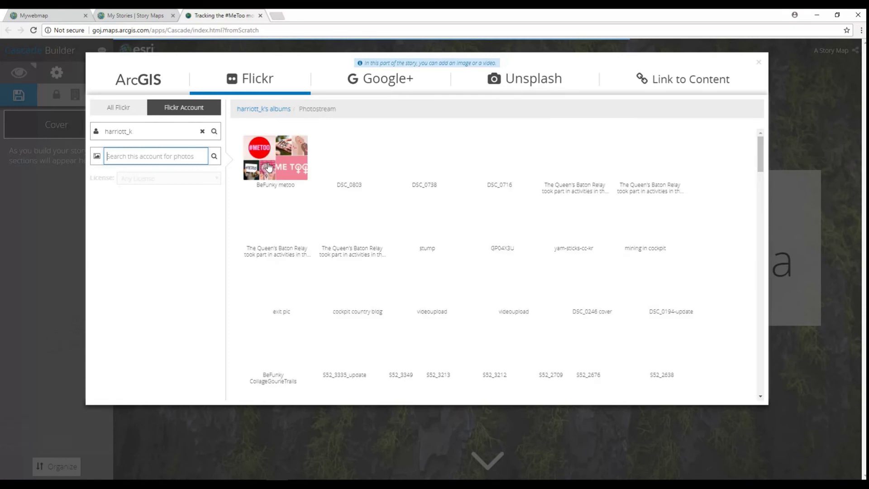
click(280, 166)
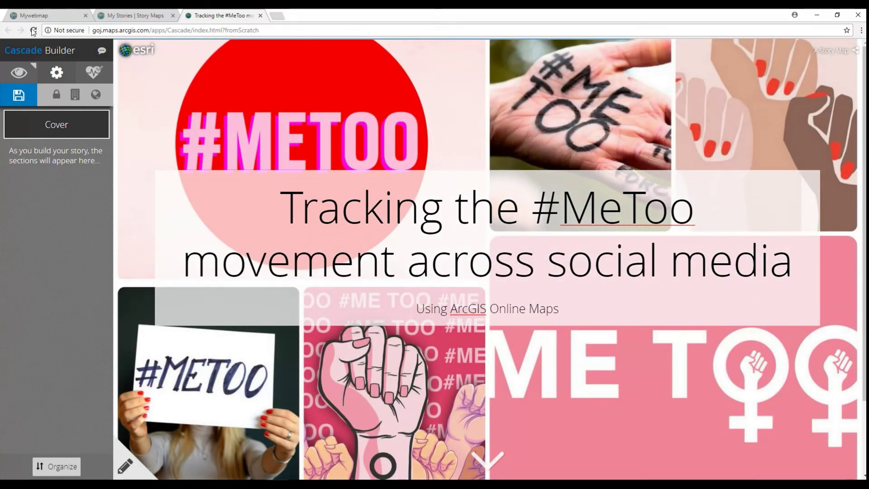
click(19, 98)
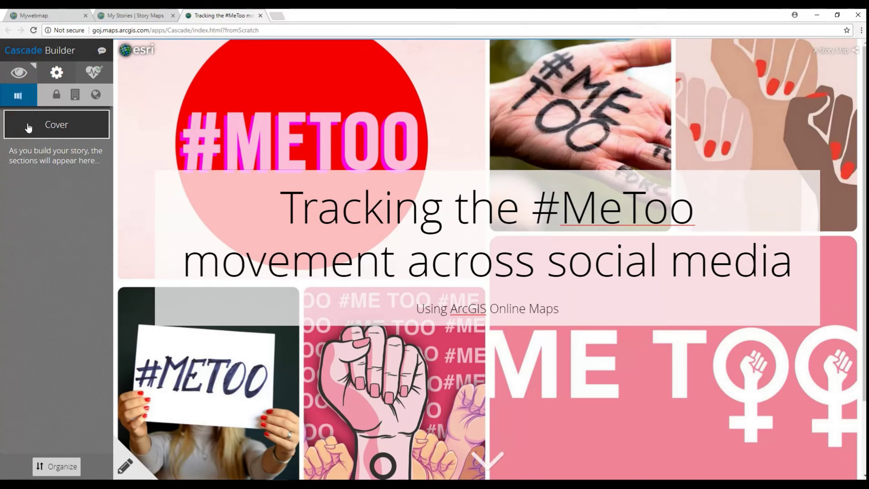
Add a title section reading "Tracking Tweets on a map" below the cover, with the pink ME TOO image from the Flickr photostream as background
click(483, 460)
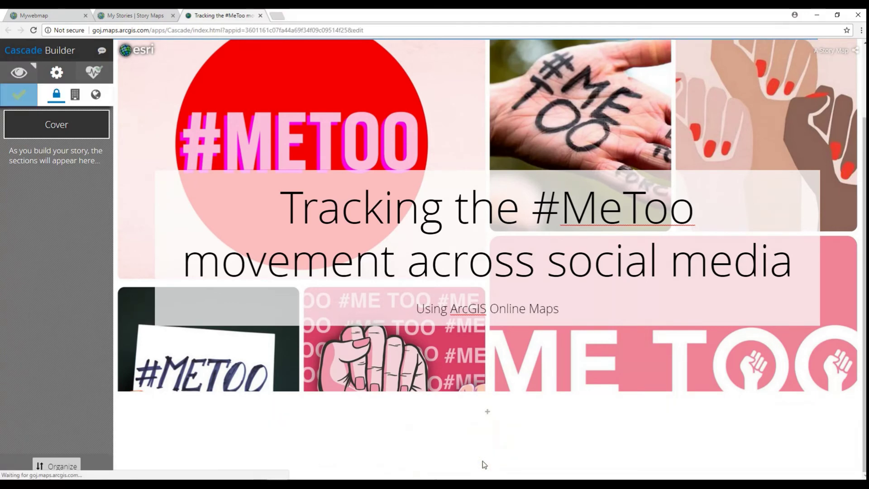
click(487, 411)
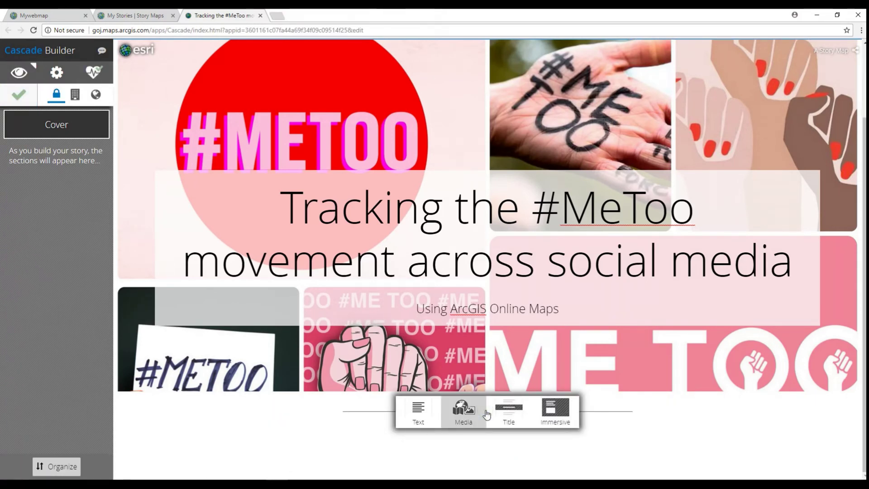
click(512, 415)
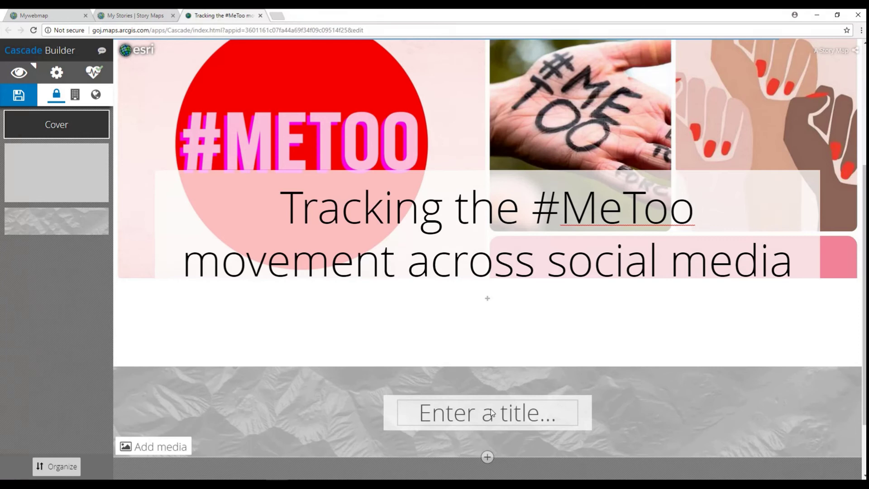
click(491, 409)
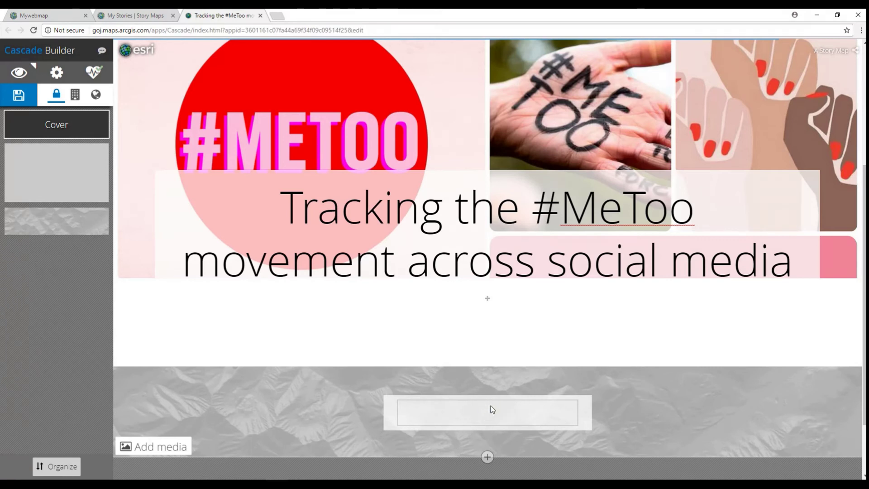
text(Tracking)
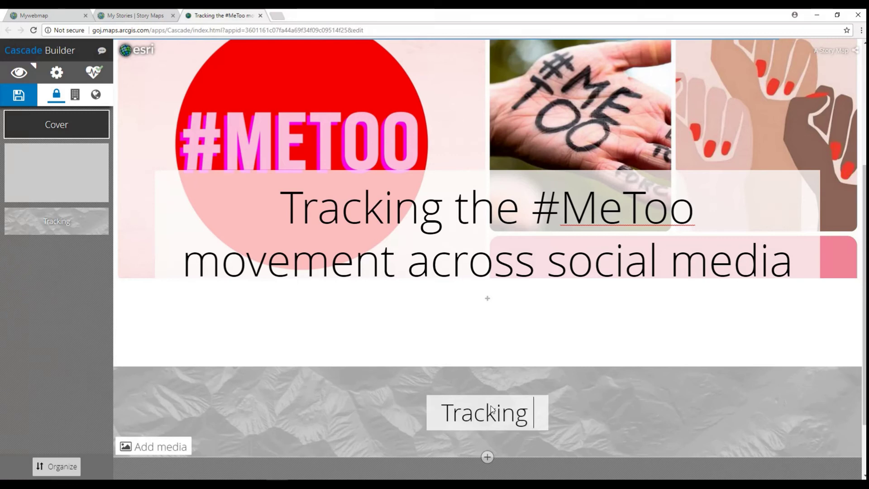
text(Tweets on)
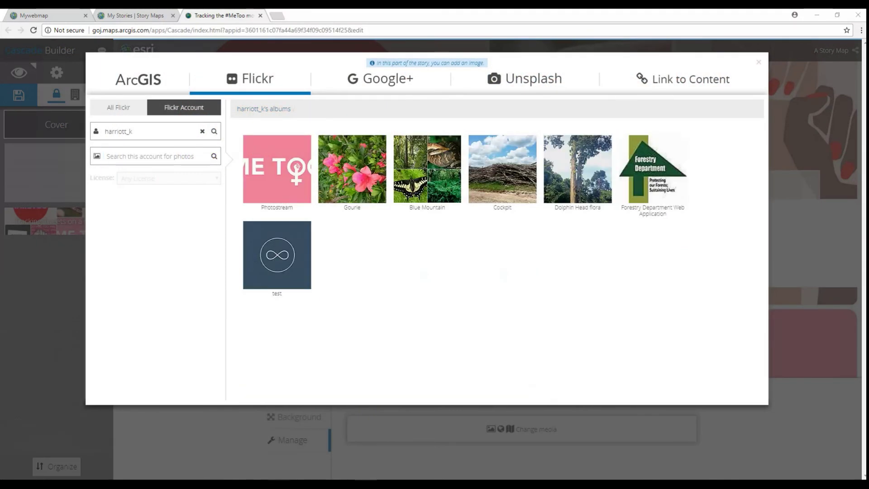
click(280, 174)
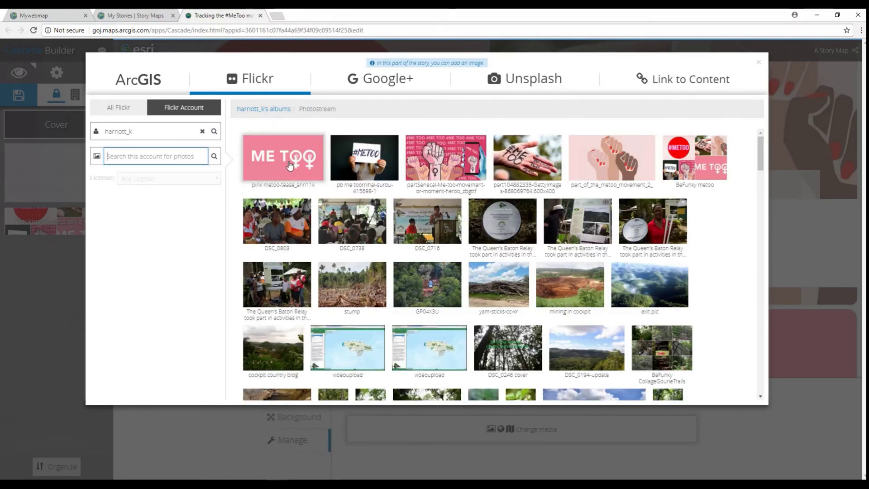
click(289, 165)
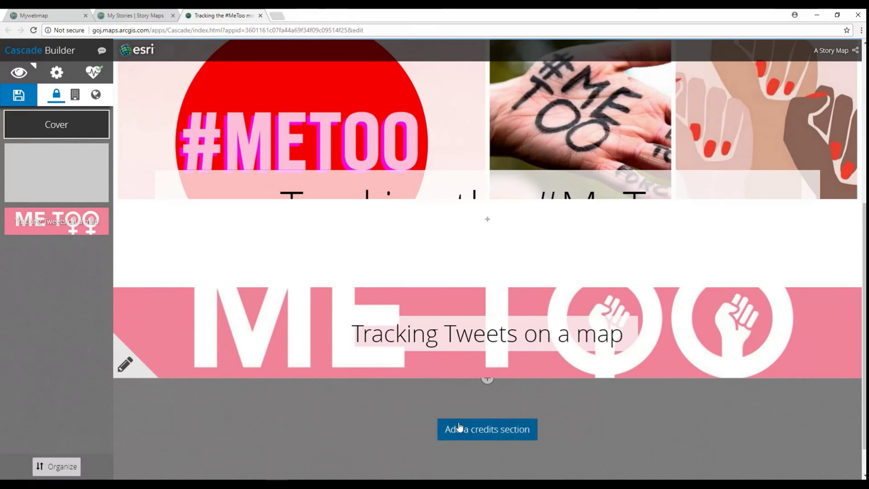
Copy the URL of the Mywebmap Live Maps app and link it as the web content of the immersive section's first view
scroll(459, 426, down, 1)
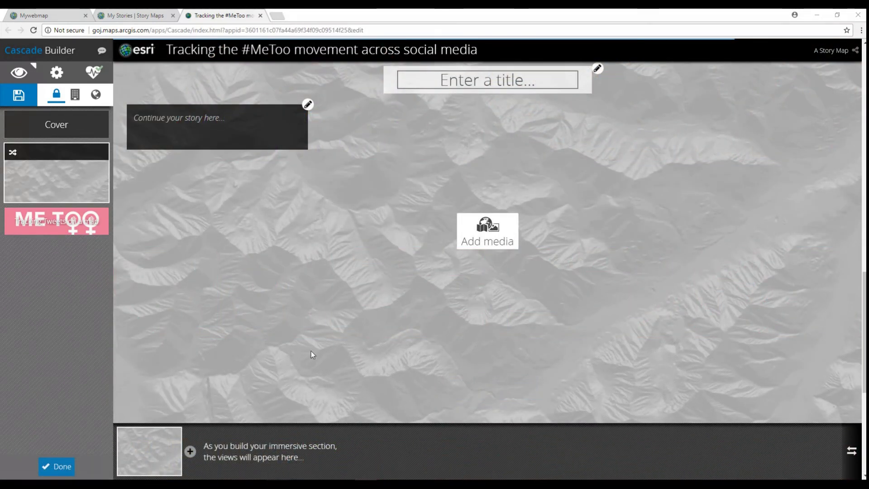
click(487, 232)
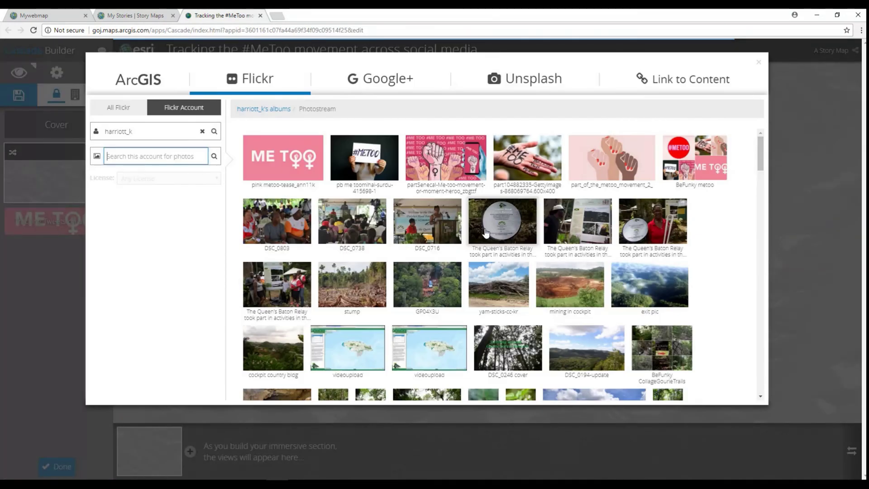
click(669, 87)
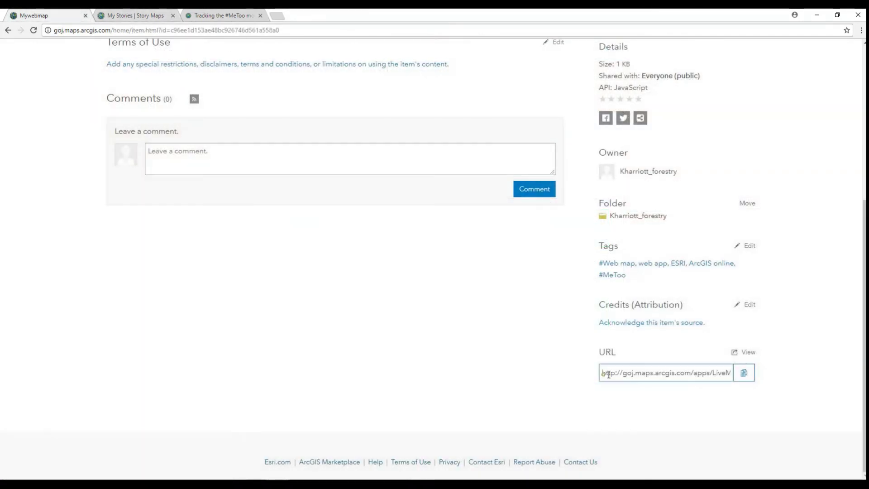
click(744, 374)
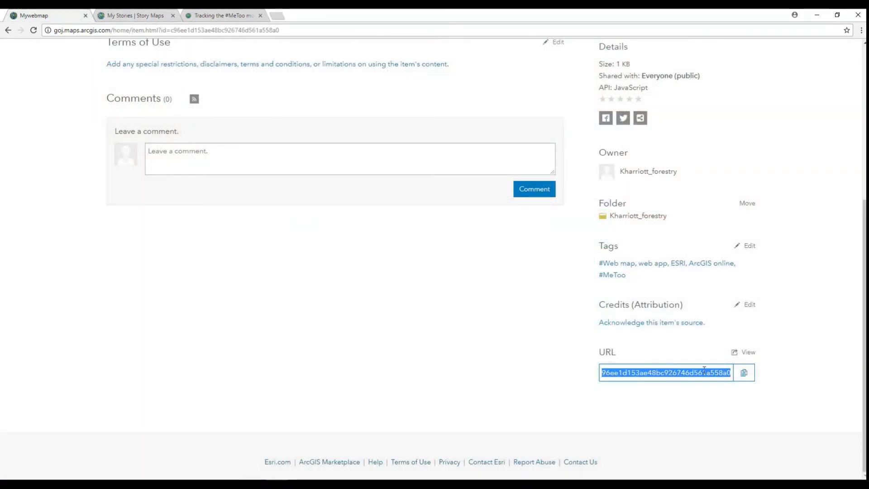
click(744, 372)
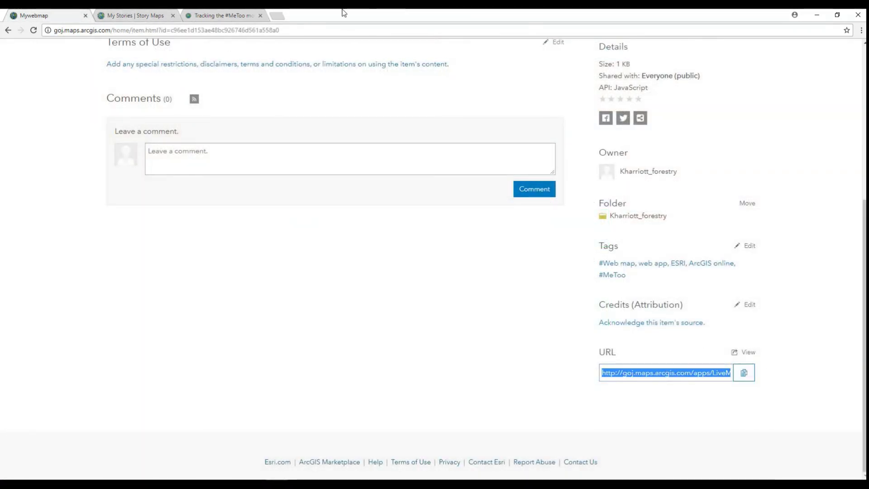
click(213, 13)
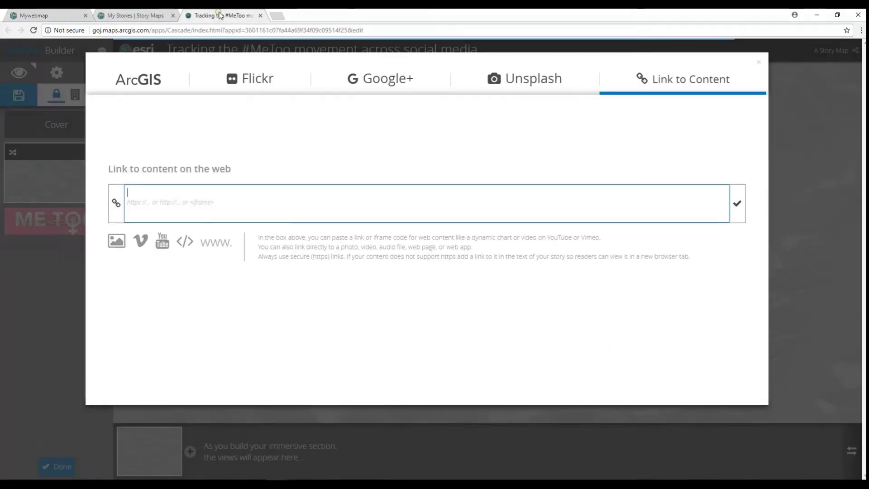
right_click(144, 193)
click(167, 247)
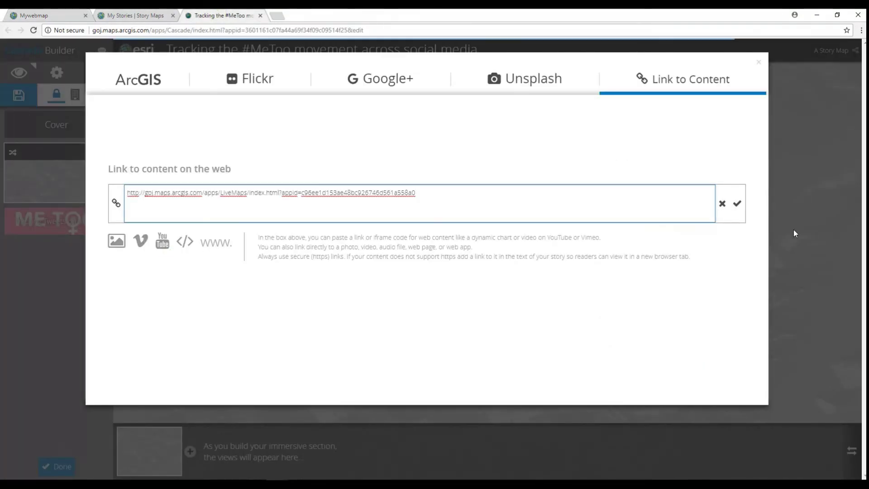
click(737, 205)
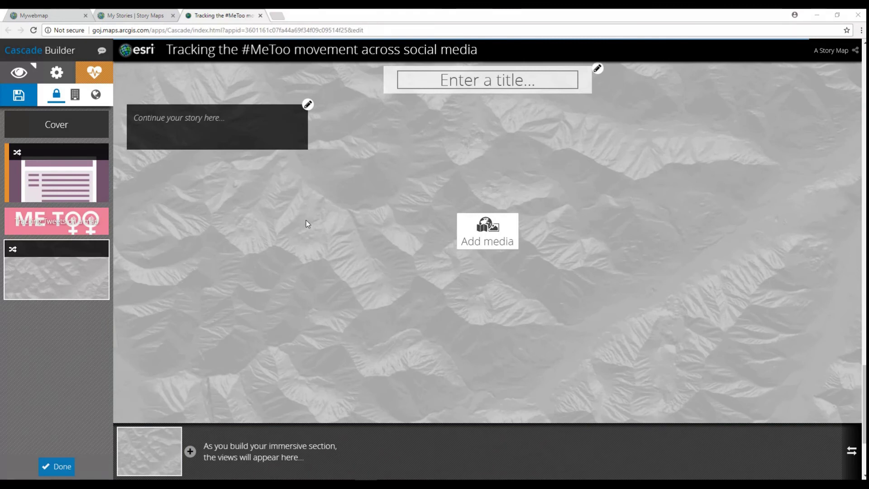
Open the unshared Mywebmap web mapping application from the ArcGIS Online content list and share it with Everyone (public)
click(39, 13)
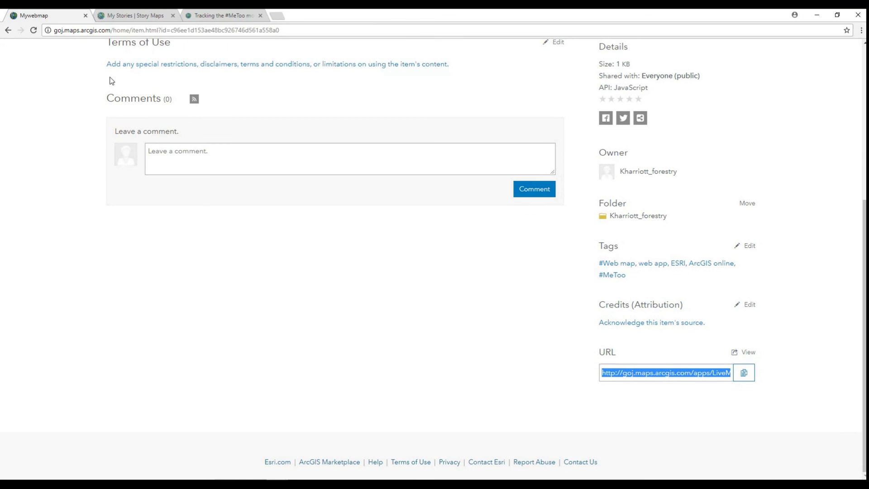
scroll(111, 79, up, 5)
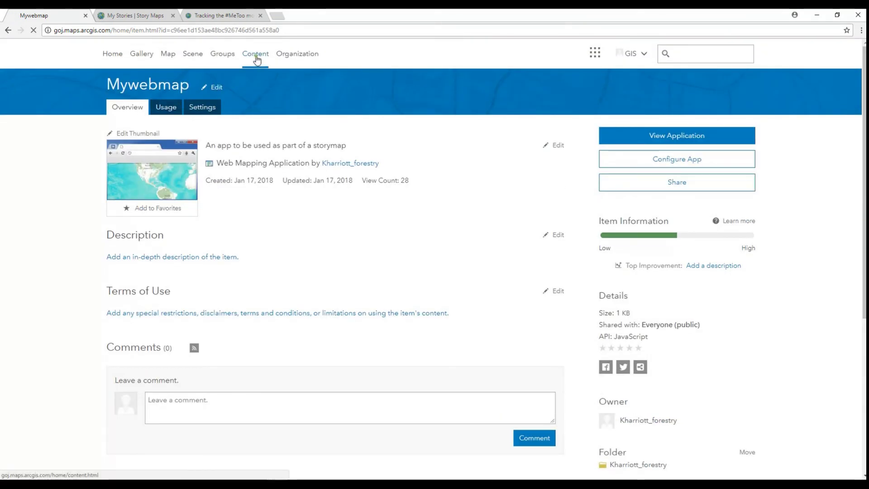
click(255, 53)
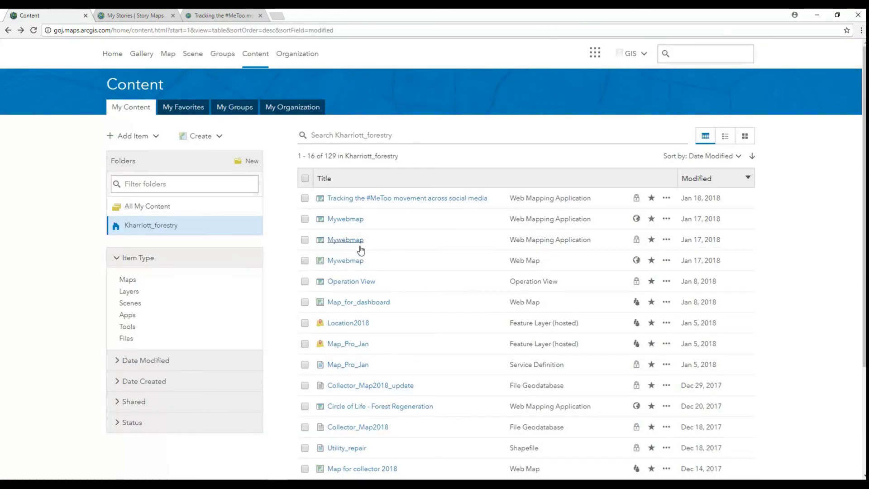
click(339, 245)
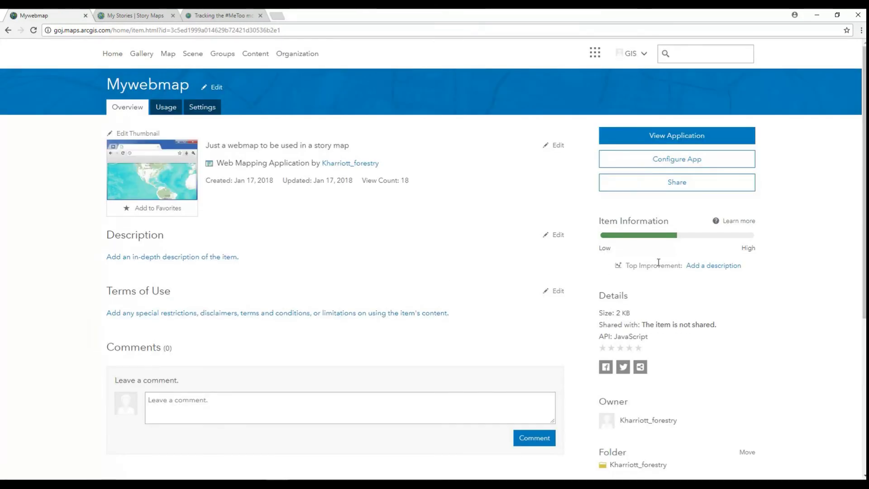
click(675, 189)
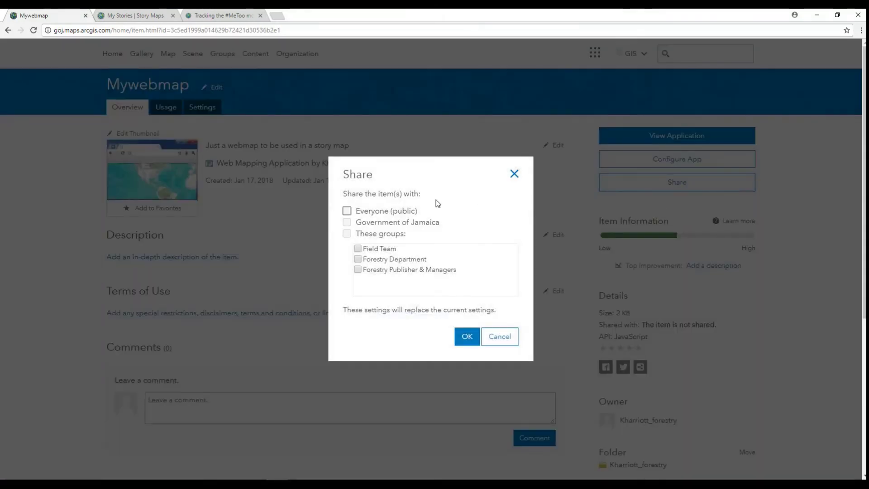
click(347, 212)
click(466, 336)
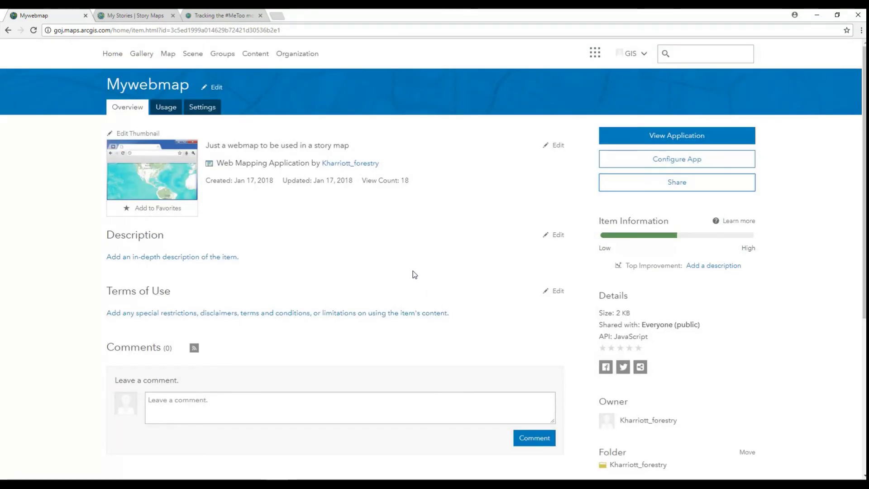
Reload the app's item page, copy its URL and link it as web content in the immersive section below the ME TOO title section
click(35, 31)
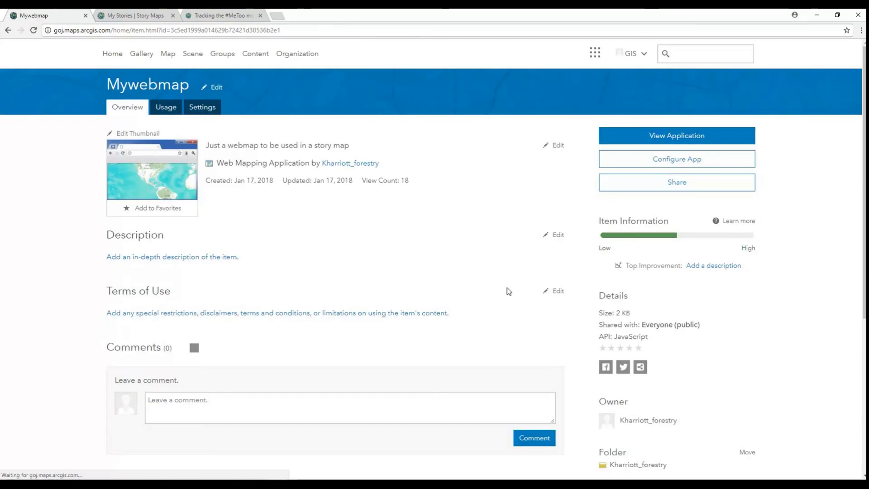
scroll(508, 288, down, 5)
click(744, 372)
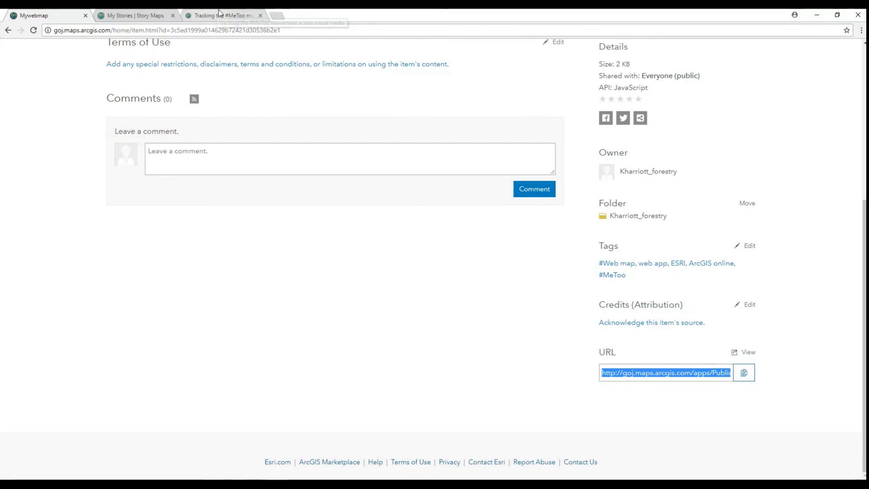
click(203, 14)
click(494, 241)
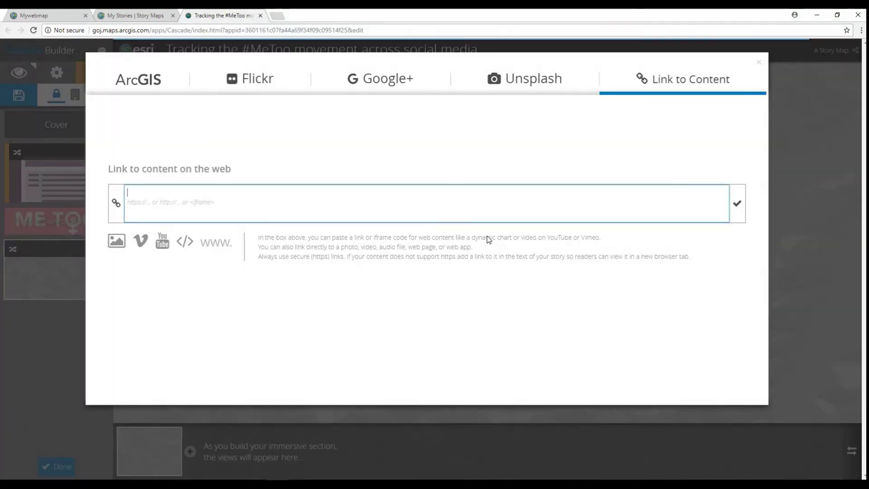
right_click(152, 194)
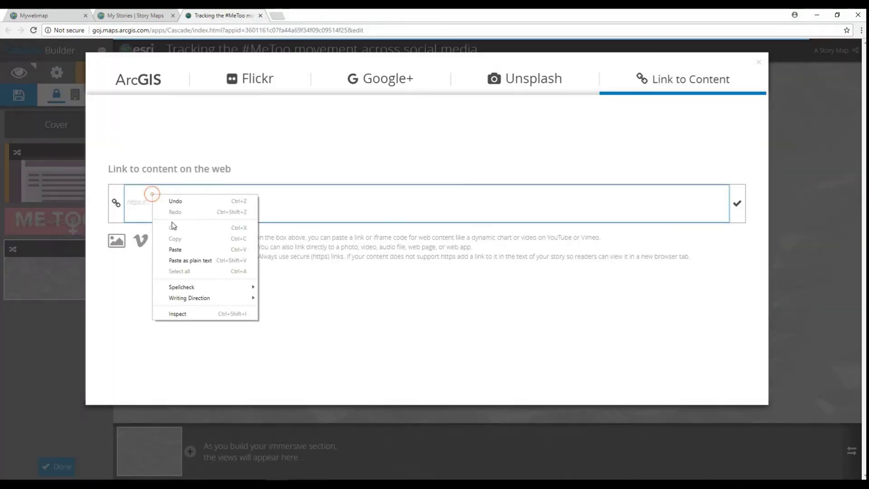
click(175, 249)
click(736, 203)
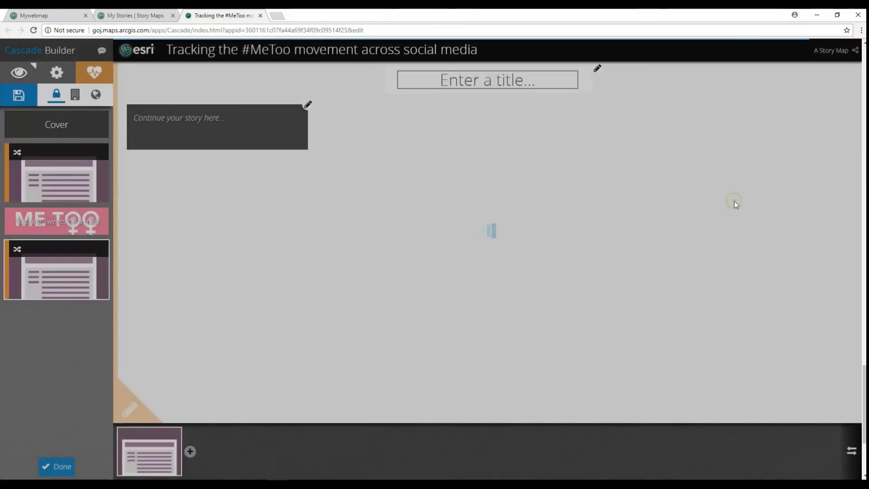